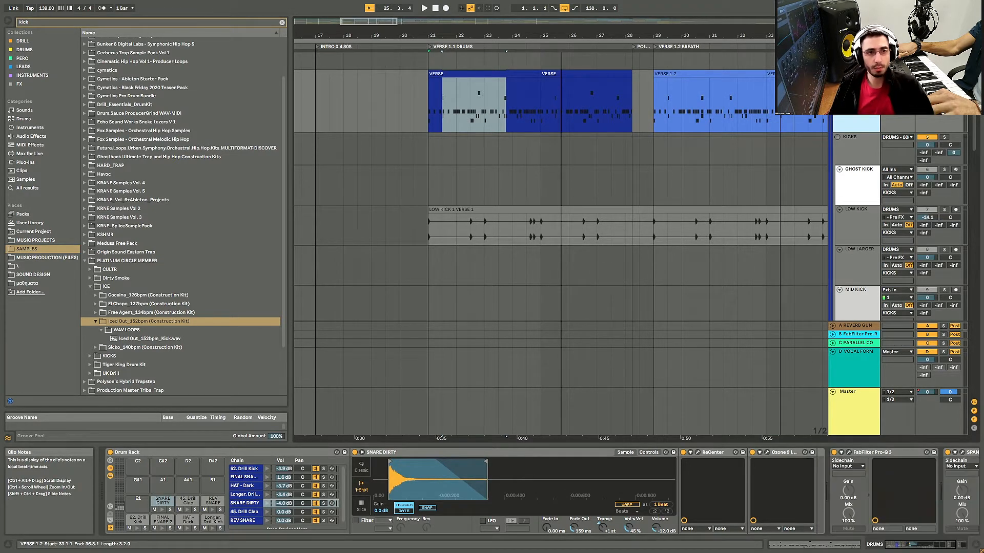
Step: Insert a new MIDI track between the drum rack track and the KICKS group
key("ctrl+shift+t")
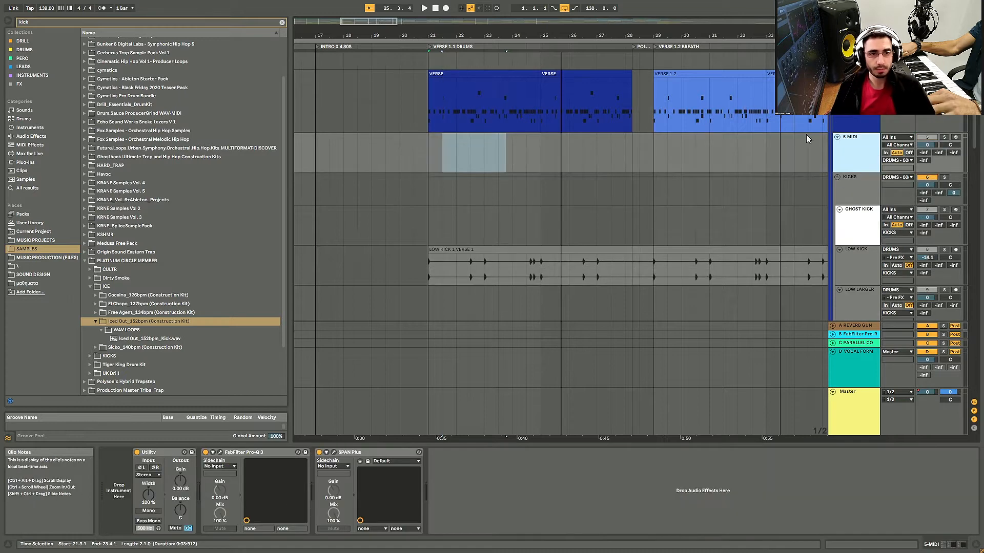
left_click(867, 119)
left_click(864, 135)
left_click(853, 118)
left_click(853, 140)
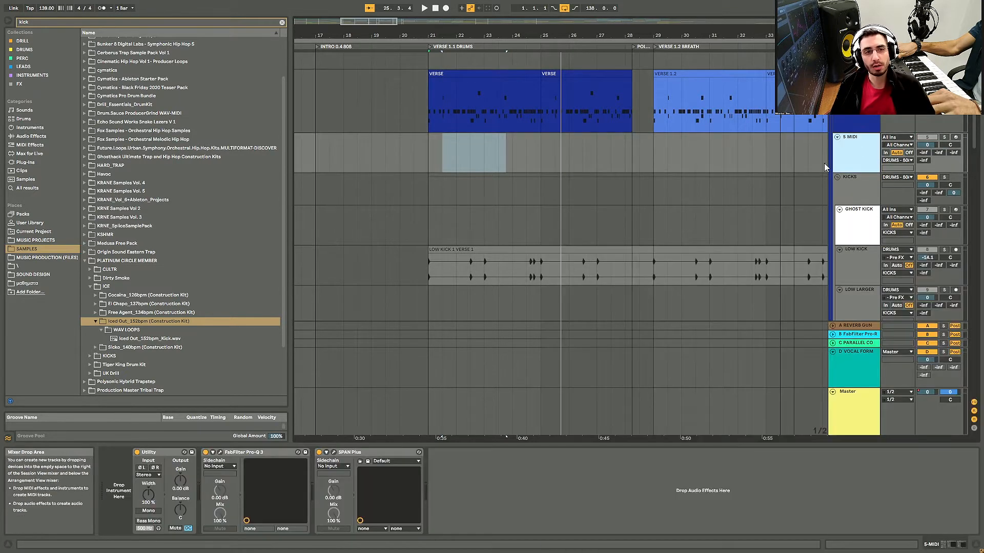
scroll(552, 252, "down", 6)
scroll(543, 241, "up", 3)
scroll(542, 242, "up", 3)
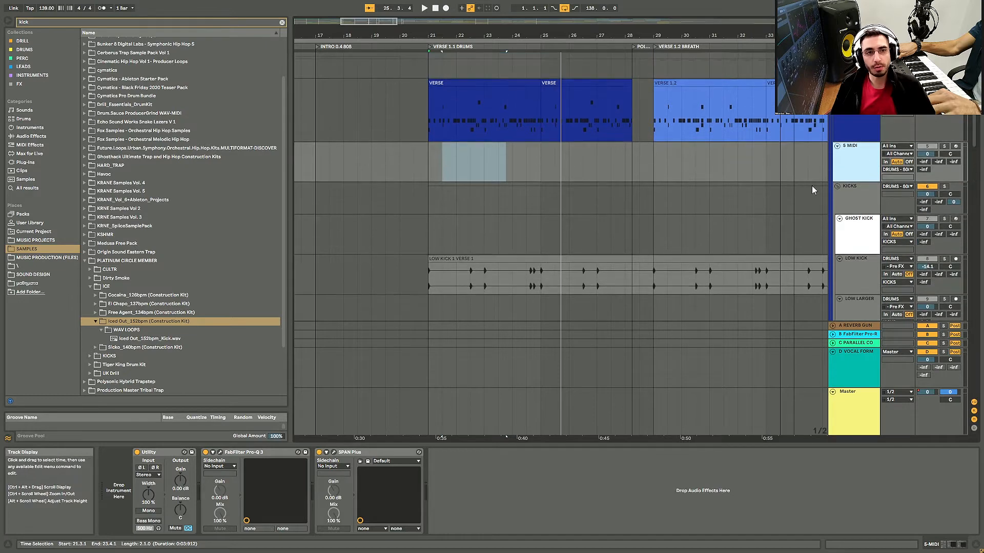
Step: Rename the new MIDI track HIHATS
left_click(856, 153)
left_click(856, 150)
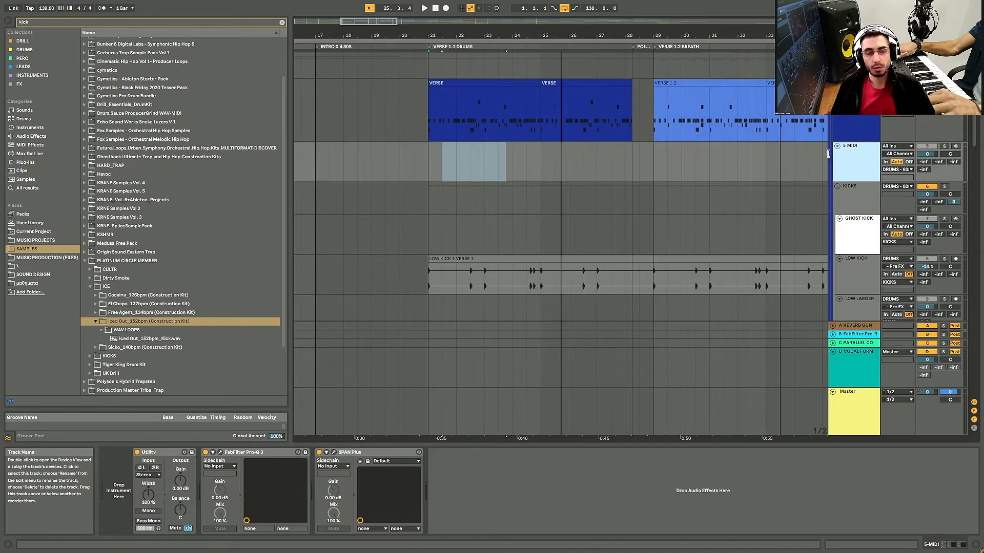
type("HIHATS")
key("Return")
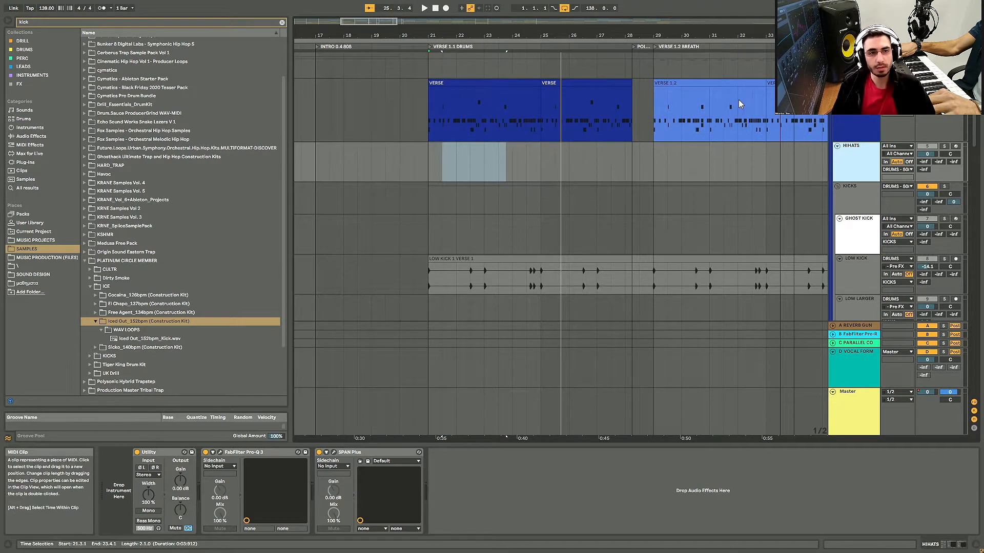
Step: Change the color of the HIHATS track to red
right_click(851, 154)
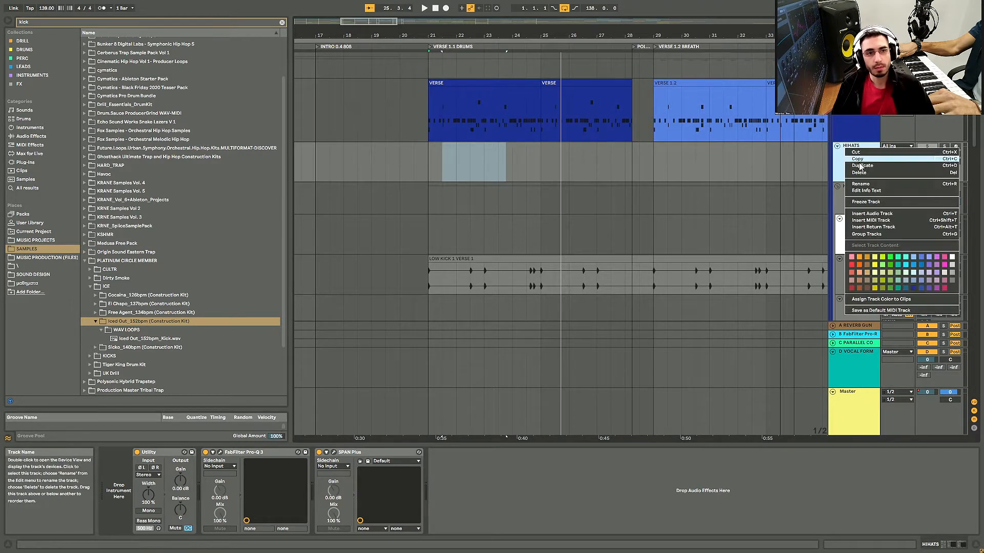
left_click(851, 289)
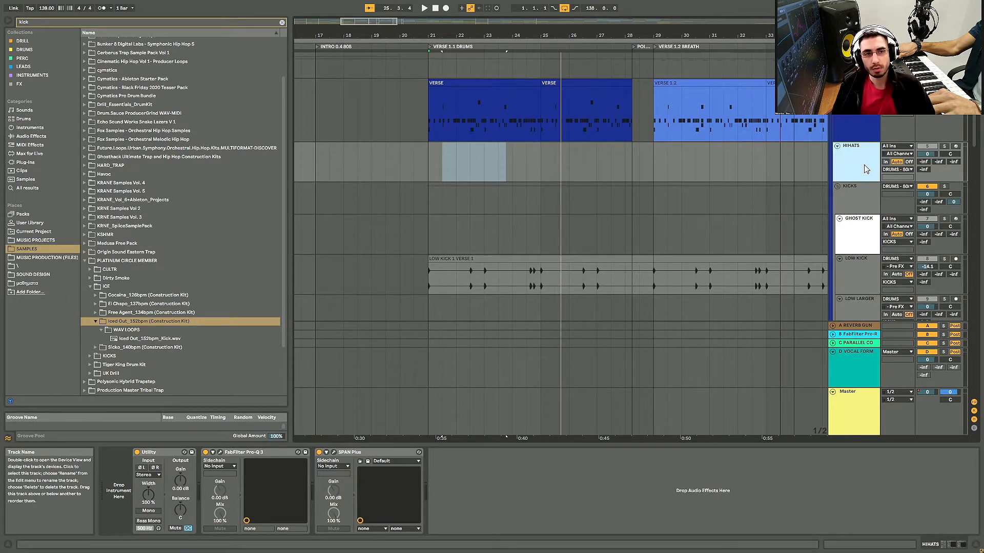
right_click(864, 168)
left_click(874, 309)
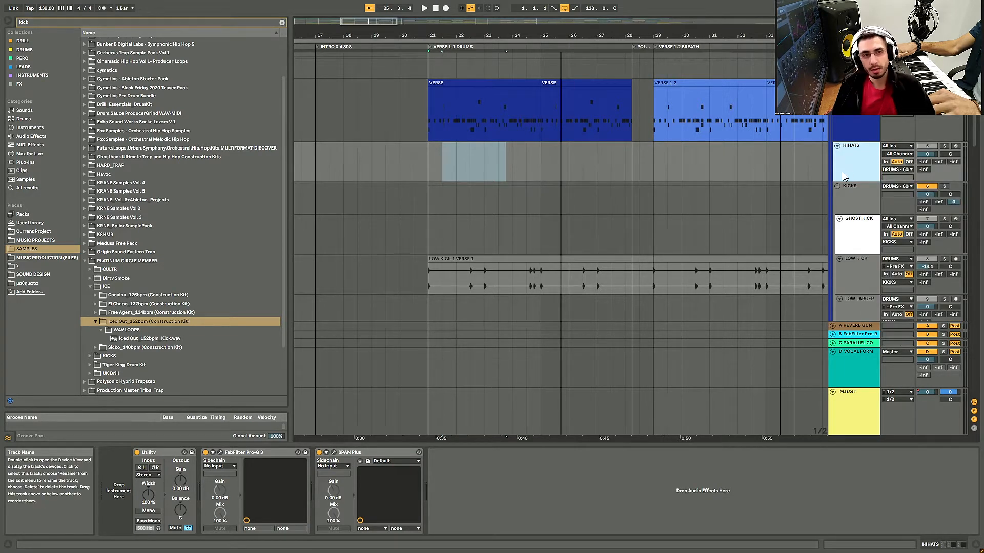
right_click(856, 171)
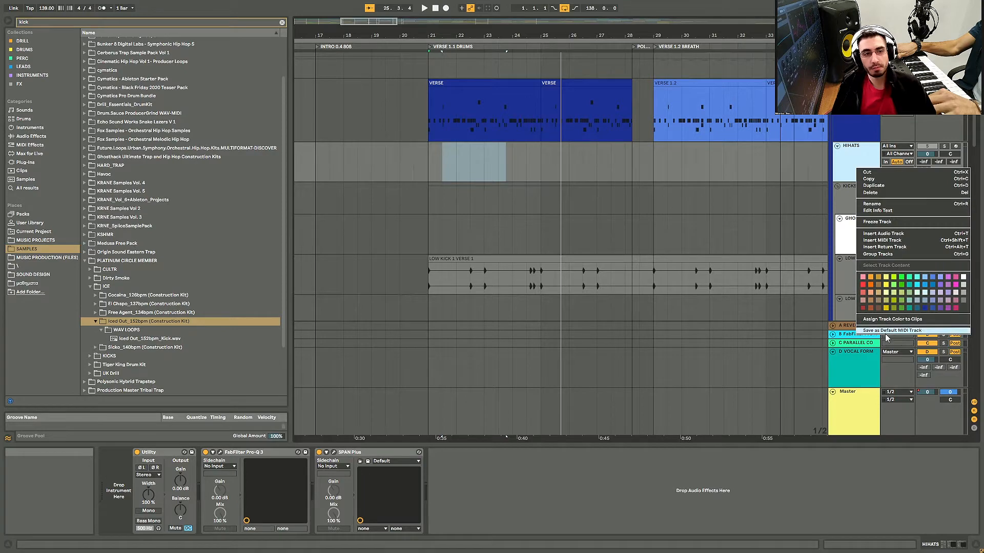
key("Escape")
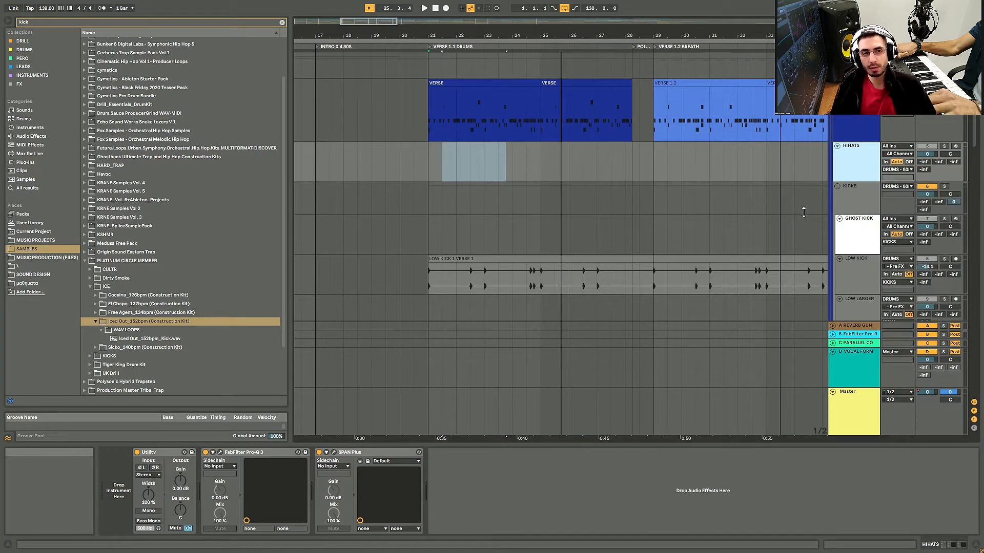
Step: Insert another MIDI track below HIHATS and name it HATS PITCED
key("ctrl+shift+t")
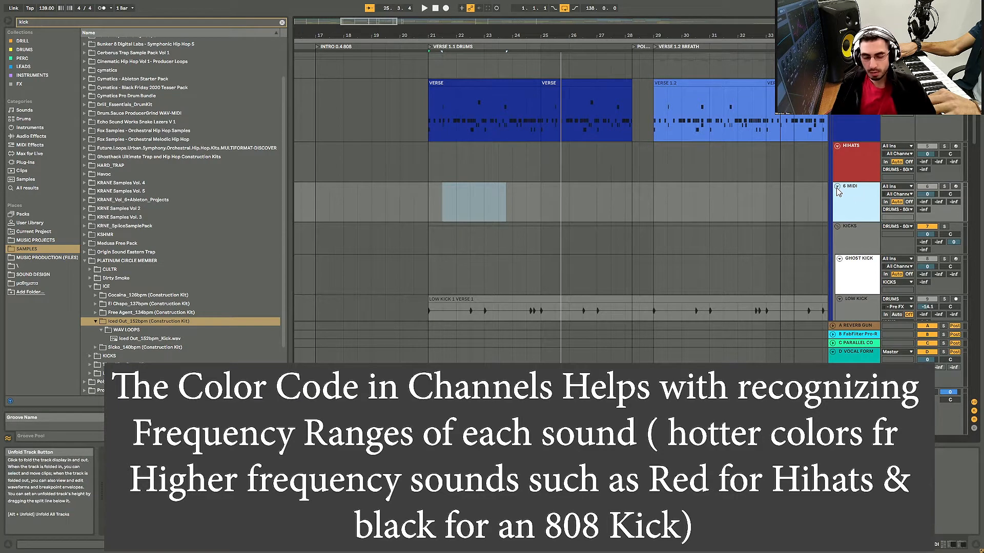
key("ctrl+r")
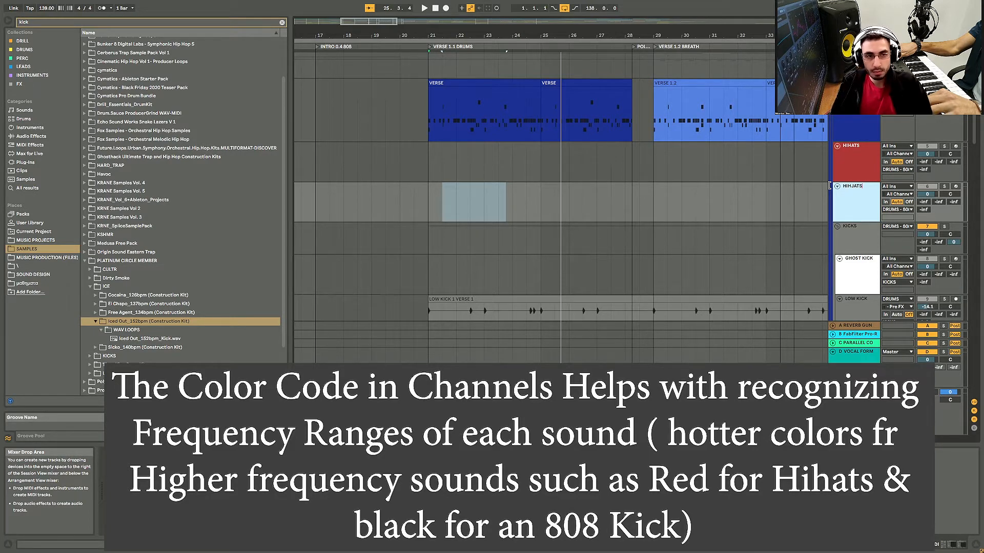
key("BackSpace")
key("BackSpace")
key("BackSpace")
key("BackSpace")
key("BackSpace")
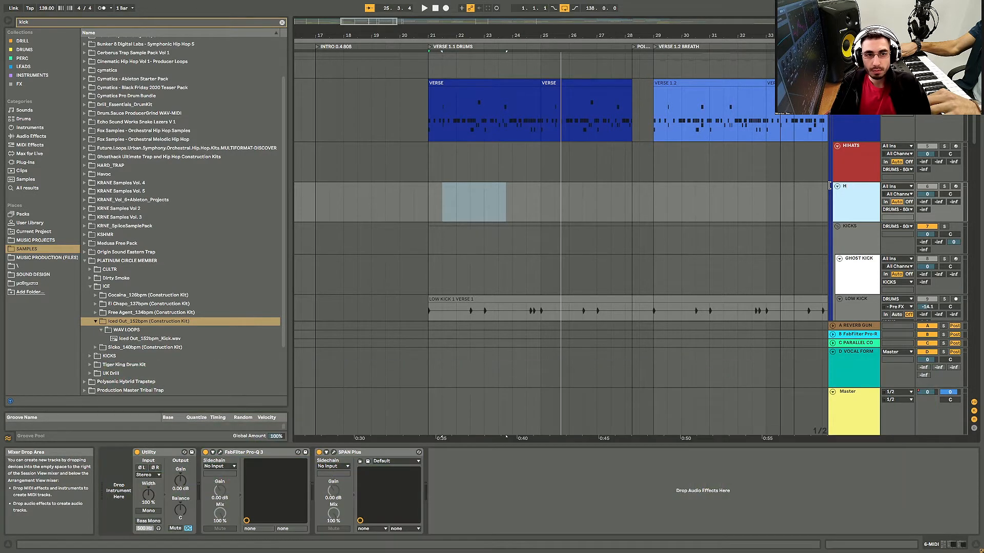
type("HATS PITCED")
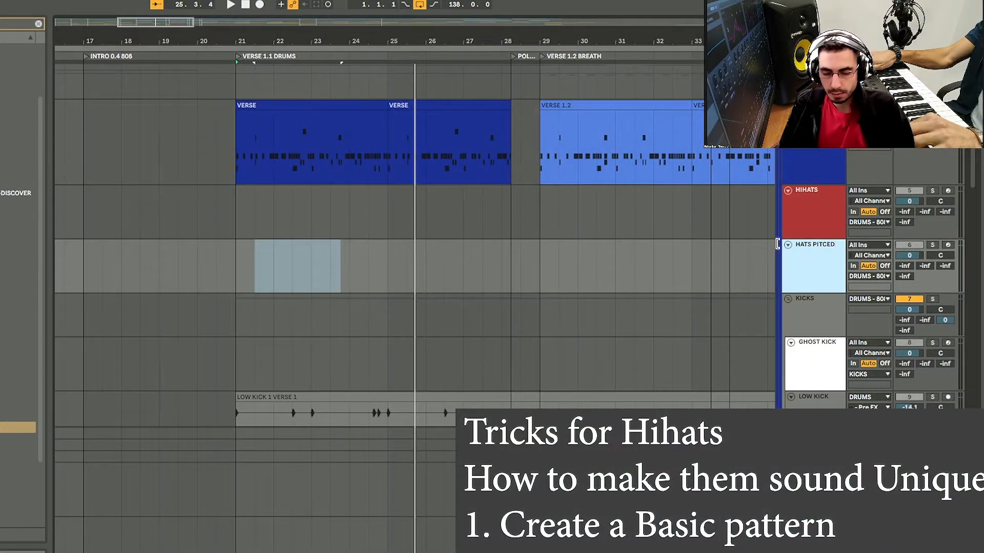
Step: Copy the HAT - Dark notes from the first VERSE clip and insert an empty MIDI clip on HIHATS from bar 21 to 25
left_click(237, 272)
double_click(317, 106)
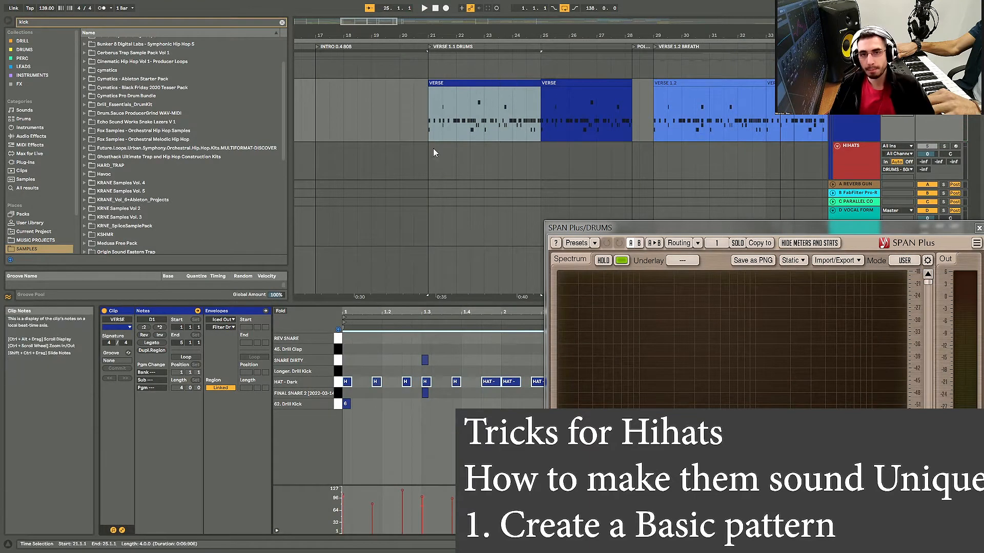
left_click_drag(430, 154, 533, 162)
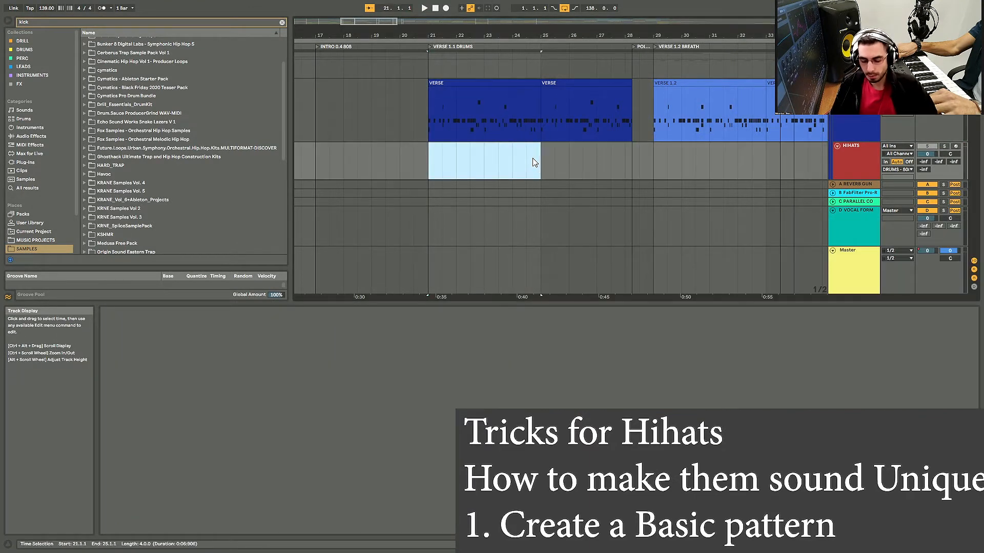
key("ctrl+shift+m")
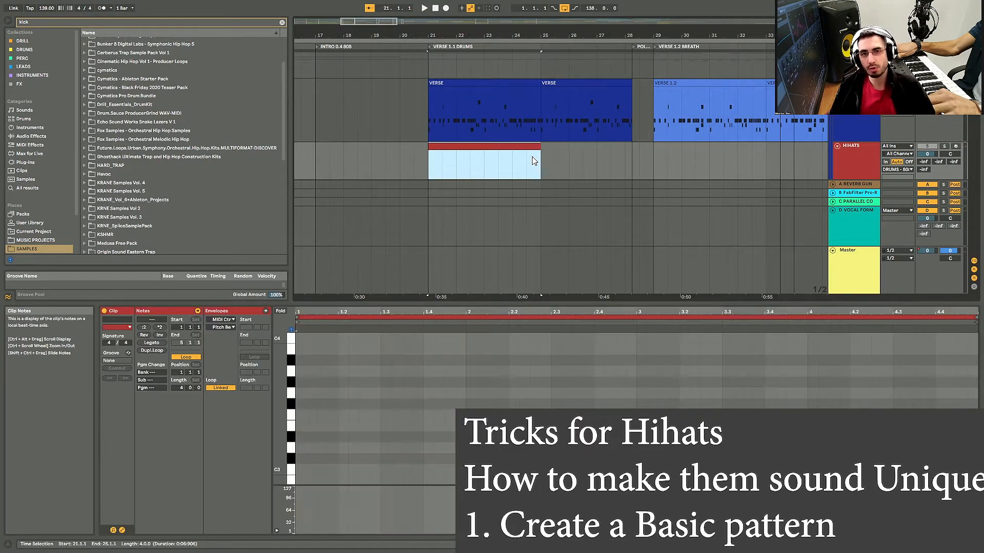
Step: Extend the HIHATS clip to the end of the second VERSE clip, just past bar 28
left_click_drag(429, 169, 611, 160)
right_click(594, 153)
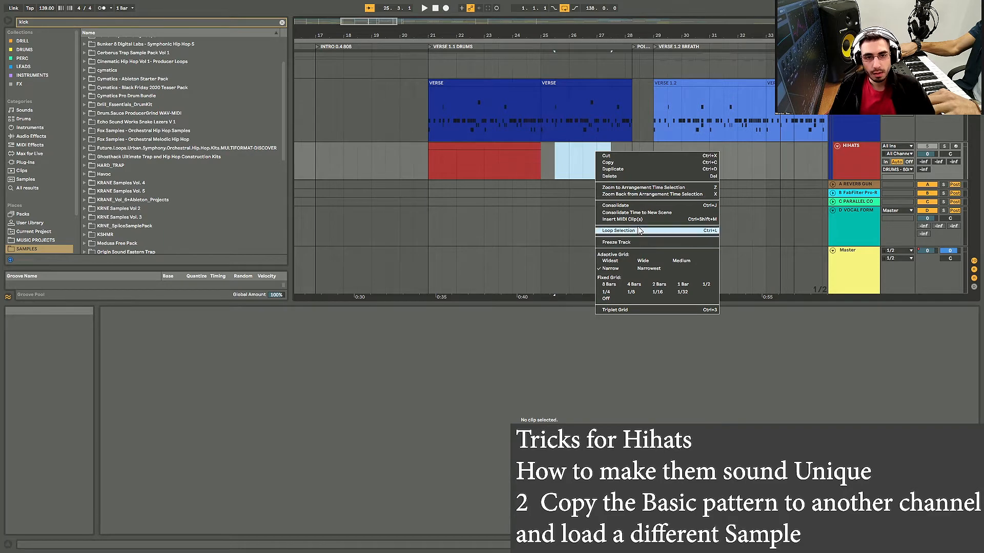
left_click(526, 177)
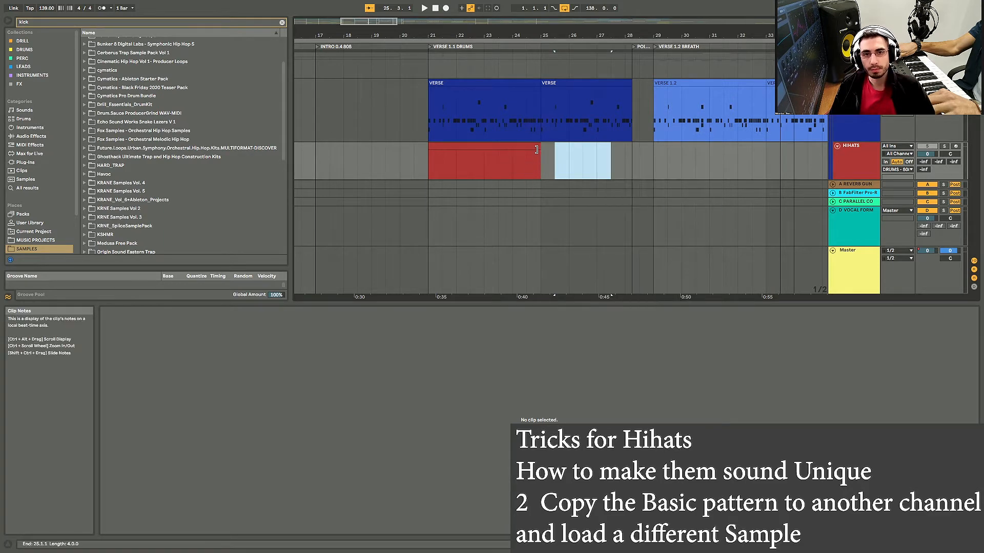
left_click_drag(540, 148, 632, 150)
Step: Paste the copied hi-hat notes at the start of the HIHATS clip and transpose them to C3
left_click(300, 437)
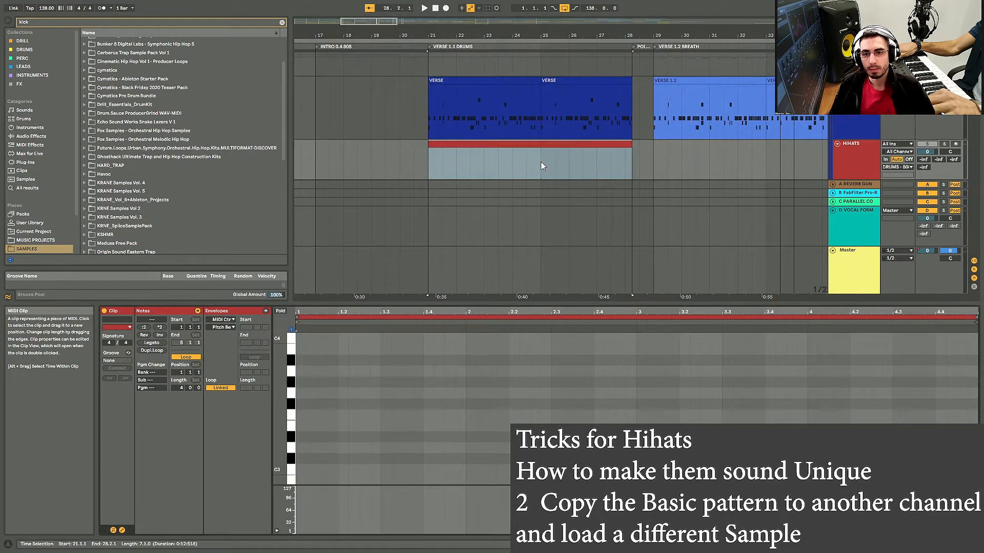
key("ctrl+v")
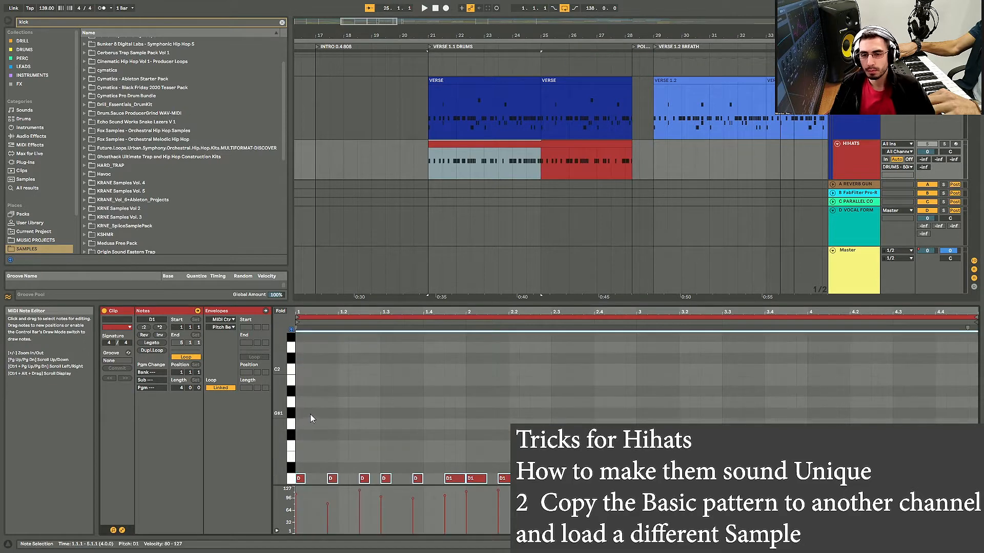
key("shift+Up")
key("shift+Up")
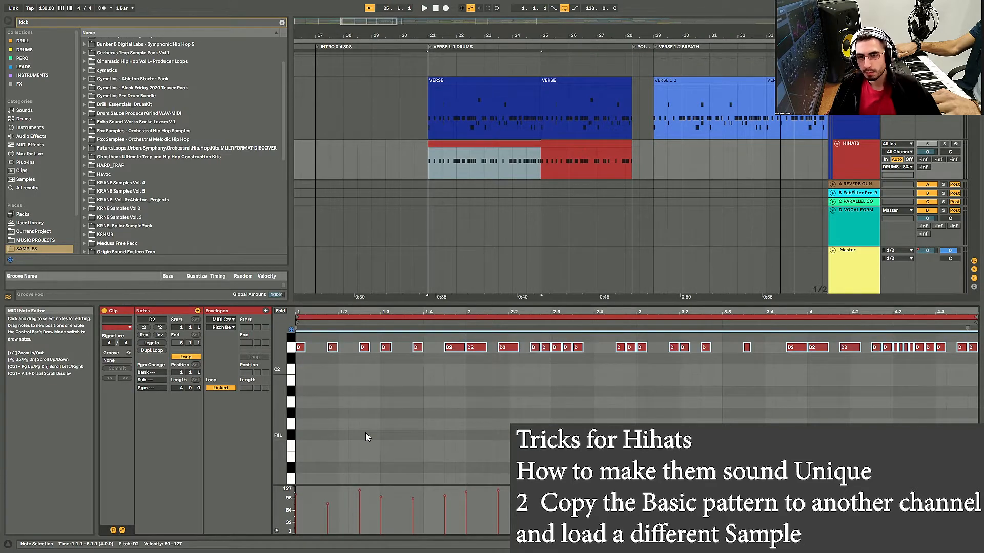
key("Down")
key("Down")
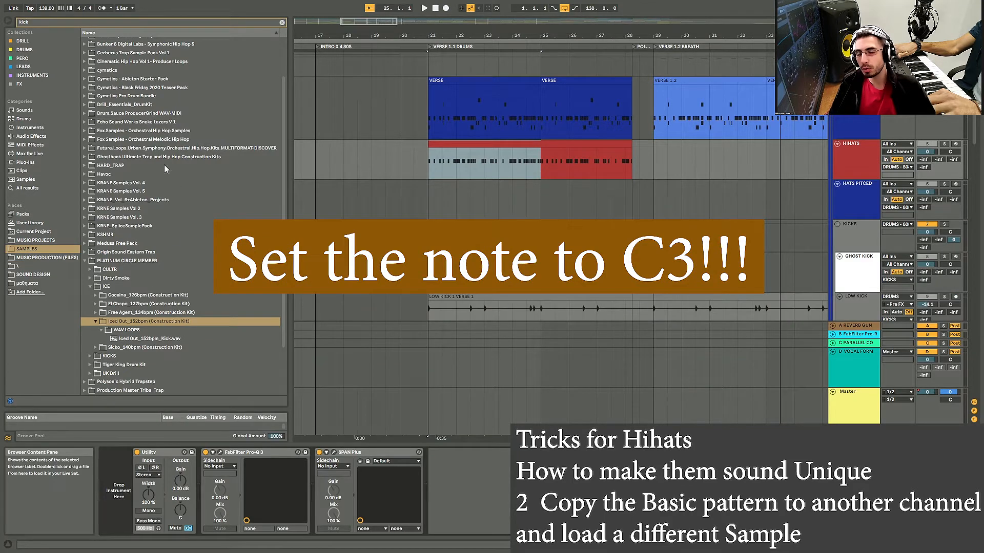
Step: Search the samples for HAT and load Iced Out_152bpm_Hi Hats_02.wav into Simpler on the HIHATS track
scroll(146, 178, "up", 1)
left_click(281, 23)
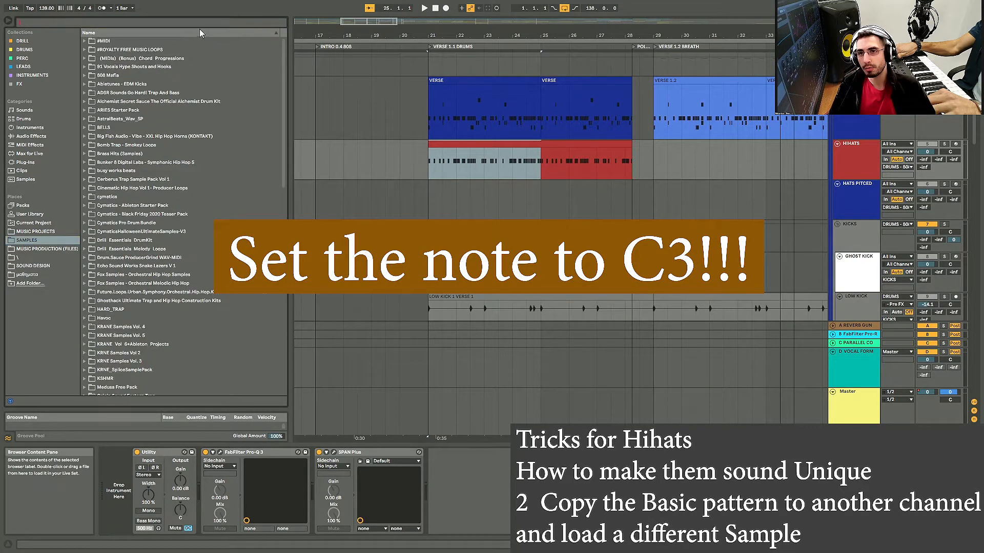
type("HA")
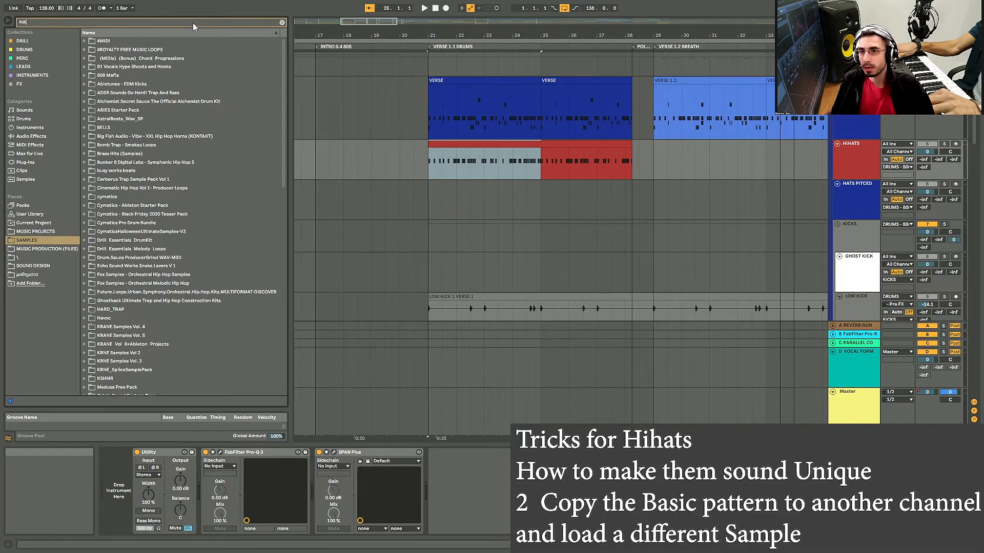
type("T")
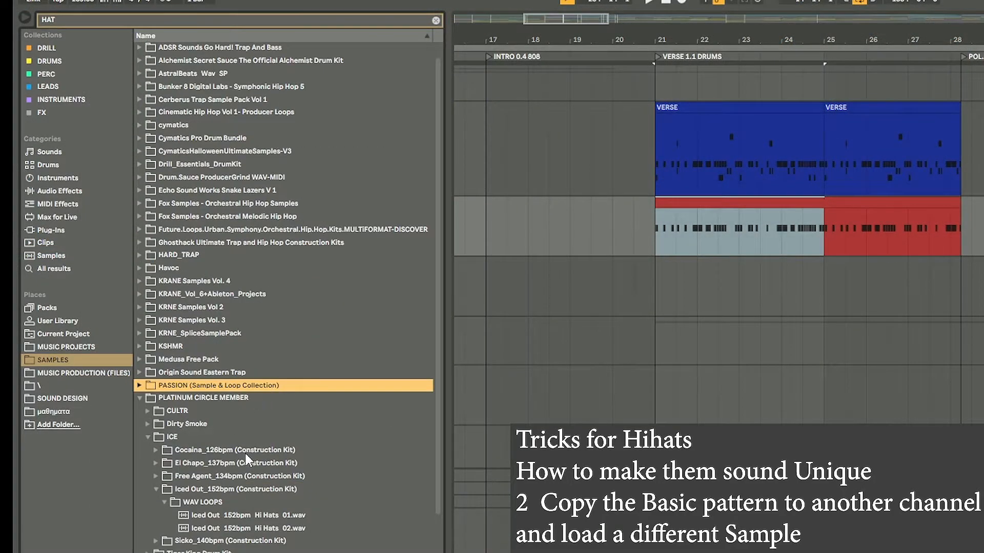
left_click(254, 461)
left_click(262, 473)
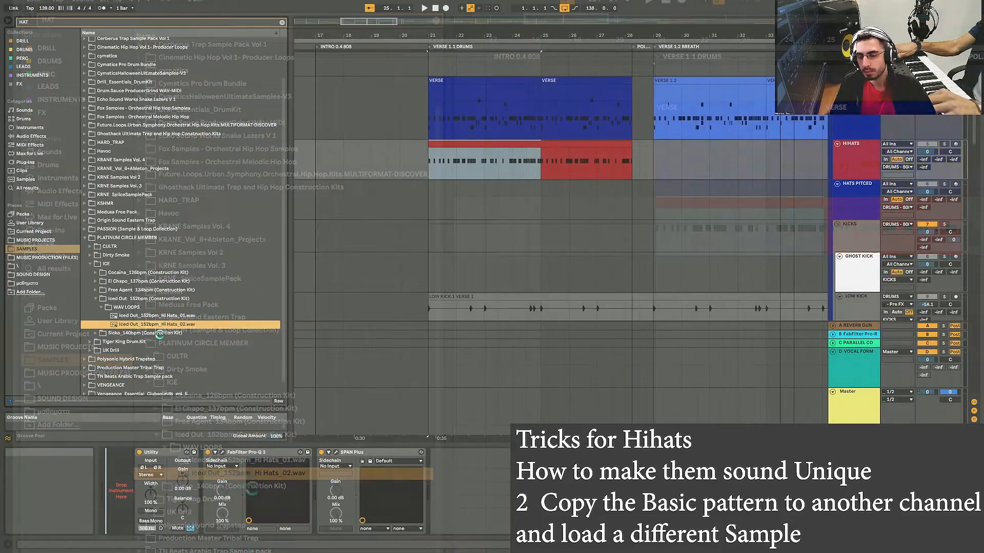
left_click_drag(159, 324, 241, 486)
Step: Shorten the loaded hi-hat loop to a short section at its beginning and crop the sample to it
mouse_move(144, 465)
left_mouse_down()
mouse_move(139, 474)
mouse_move(139, 461)
left_mouse_up()
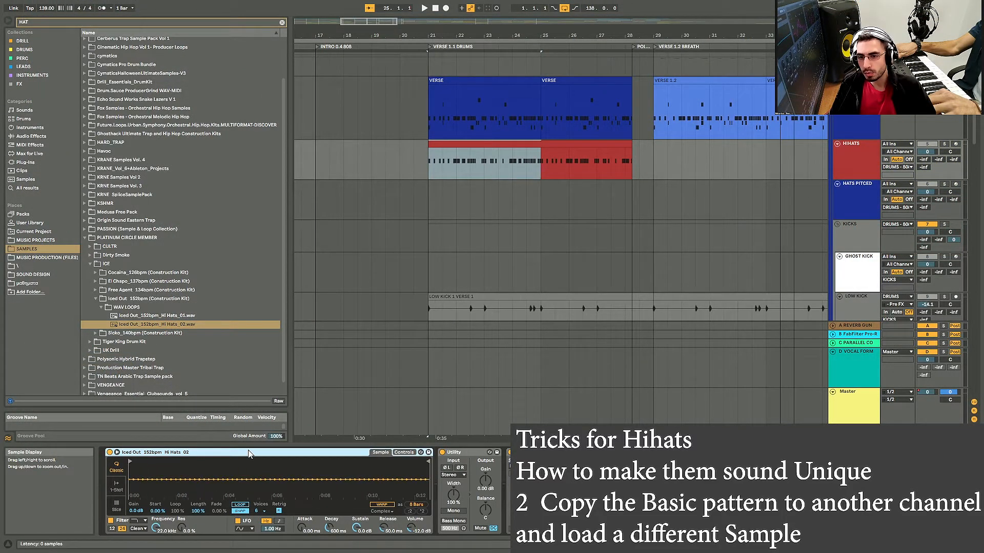
left_click_drag(429, 466, 192, 499)
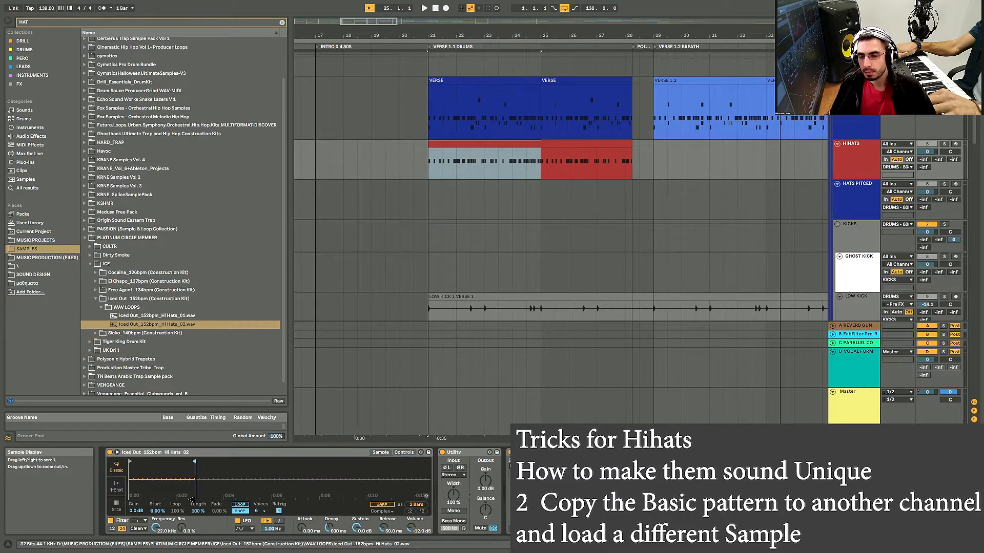
left_click(240, 511)
left_click_drag(151, 470, 157, 512)
mouse_move(304, 498)
left_mouse_down()
mouse_move(200, 477)
mouse_move(132, 481)
mouse_move(215, 505)
mouse_move(223, 464)
left_mouse_up()
right_click(245, 469)
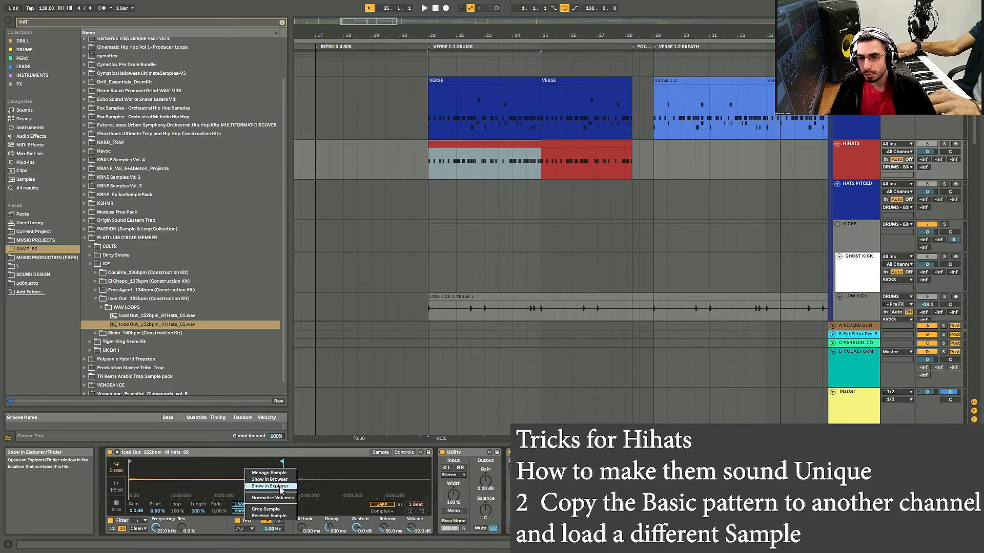
left_click(265, 509)
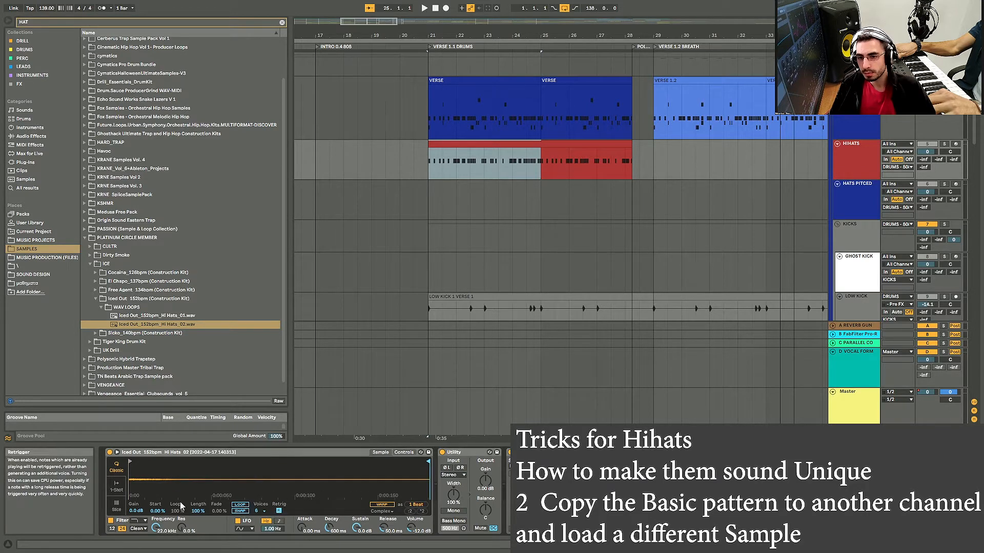
Step: Set Simpler's number of voices to 1 and its volume to -3.38 dB
left_click(267, 513)
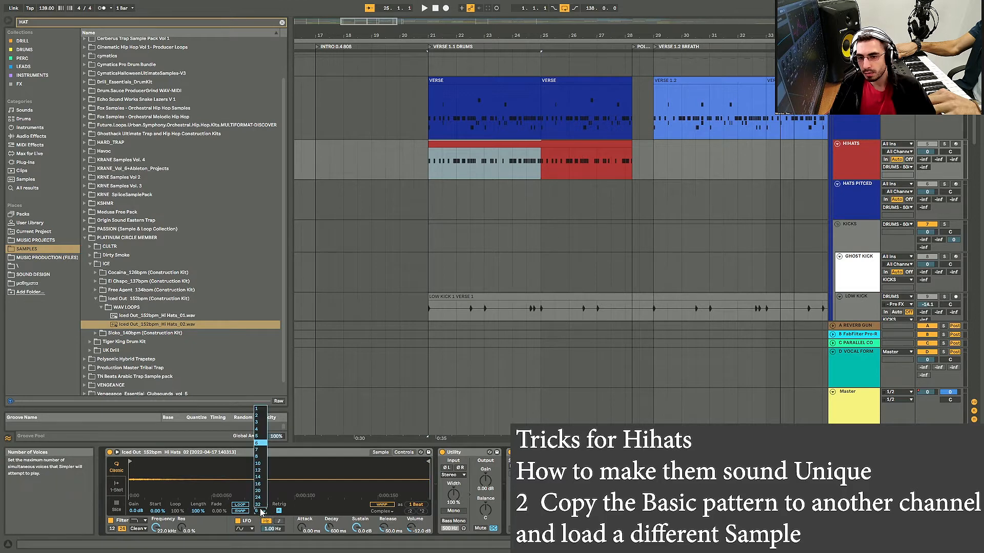
left_click(297, 449)
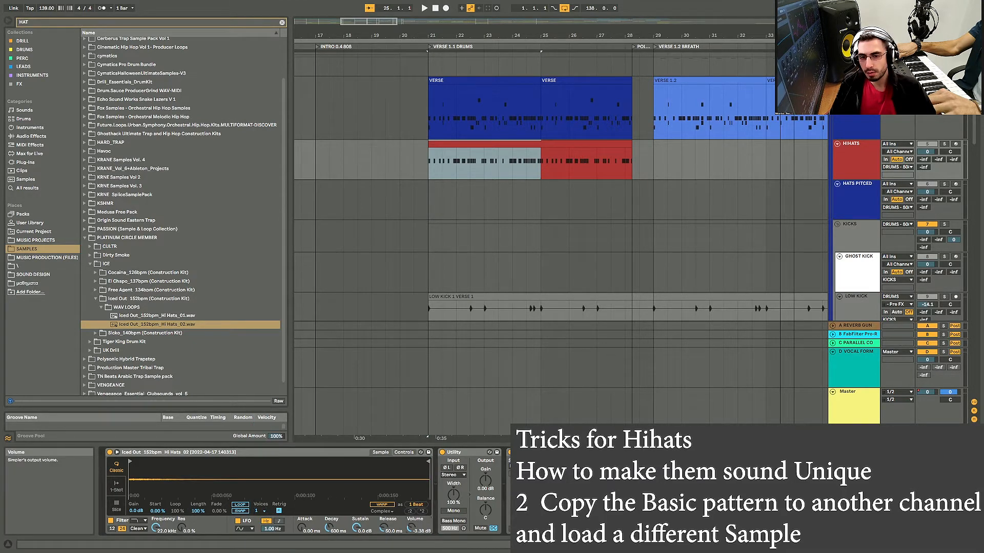
Step: Play the arrangement from bar 21 and solo the HIHATS track to audition the pattern
key("space")
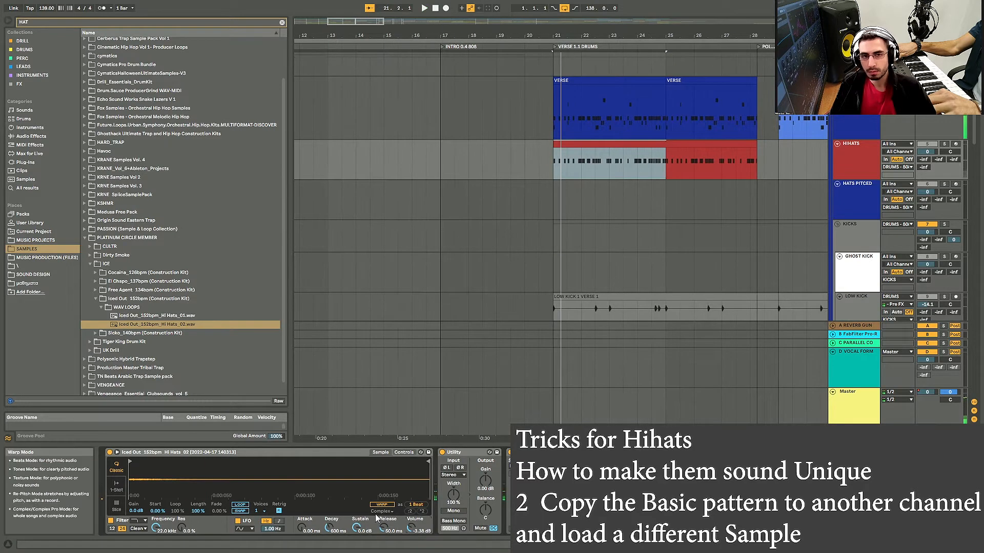
left_click(942, 144)
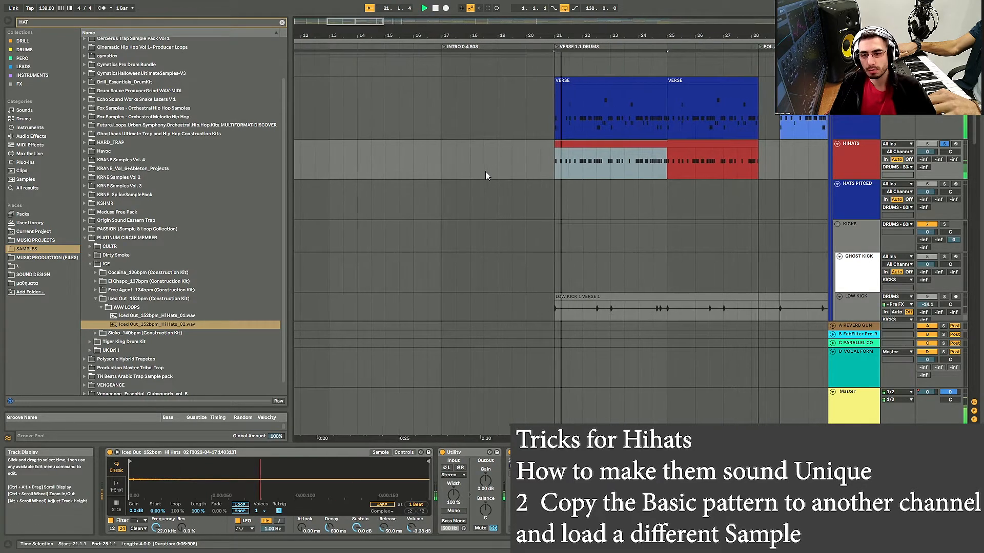
Step: Open the HIHATS clip that starts at bar 21 in the MIDI note editor
left_click(579, 142)
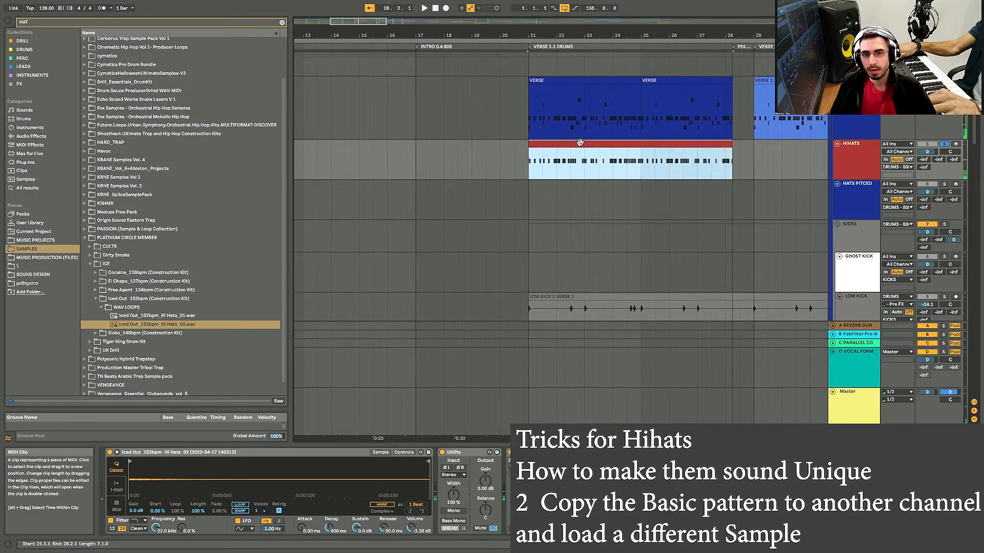
double_click(580, 142)
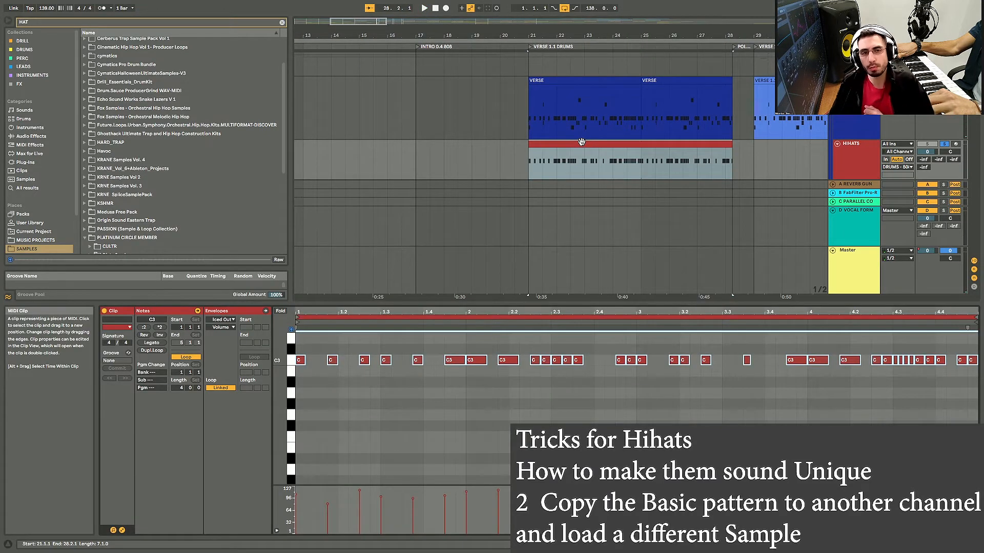
left_click(405, 388)
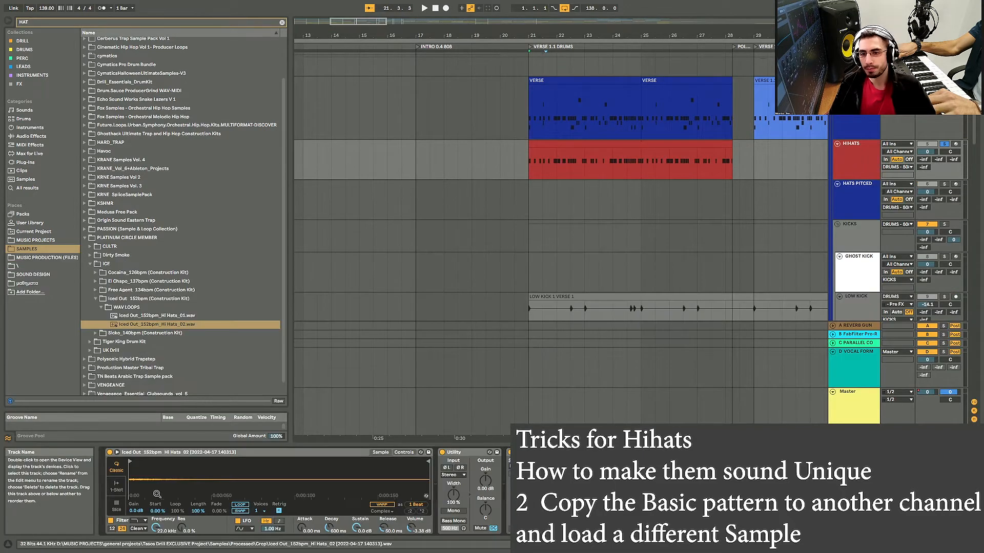
Step: Inspect the start of the cropped hi-hat sample in Simpler and switch its playback mode to 1-Shot
left_click_drag(164, 474, 208, 499)
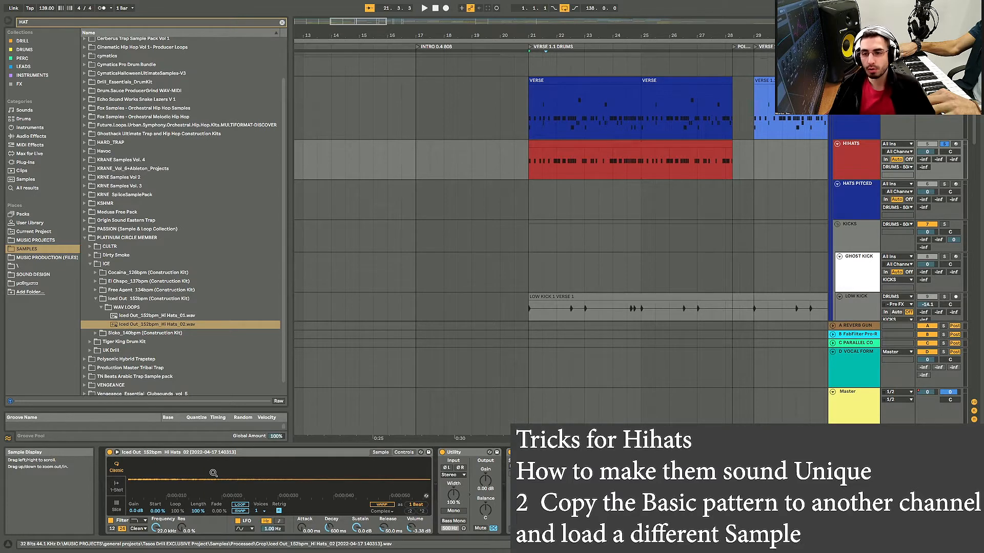
left_click_drag(213, 473, 208, 469)
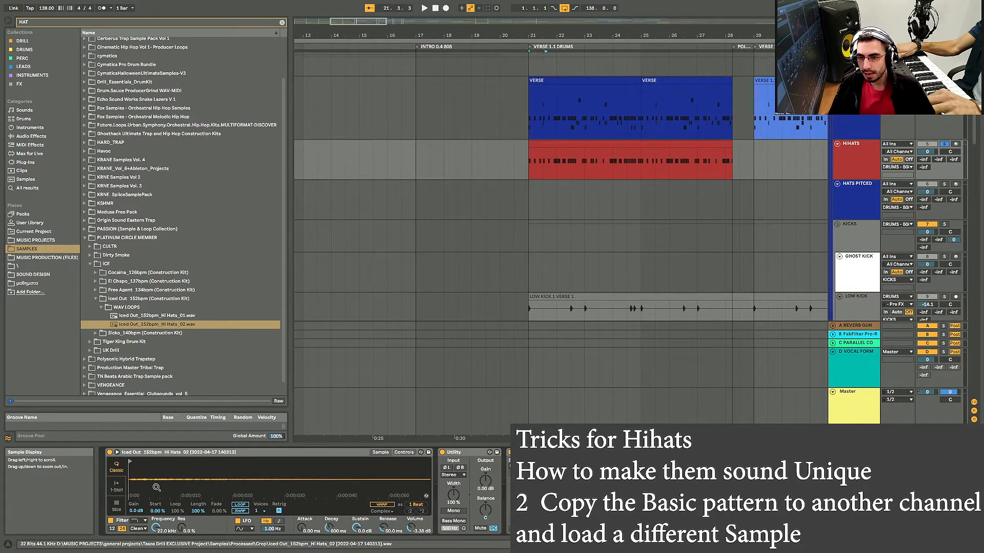
left_click_drag(157, 474, 157, 477)
left_click(117, 486)
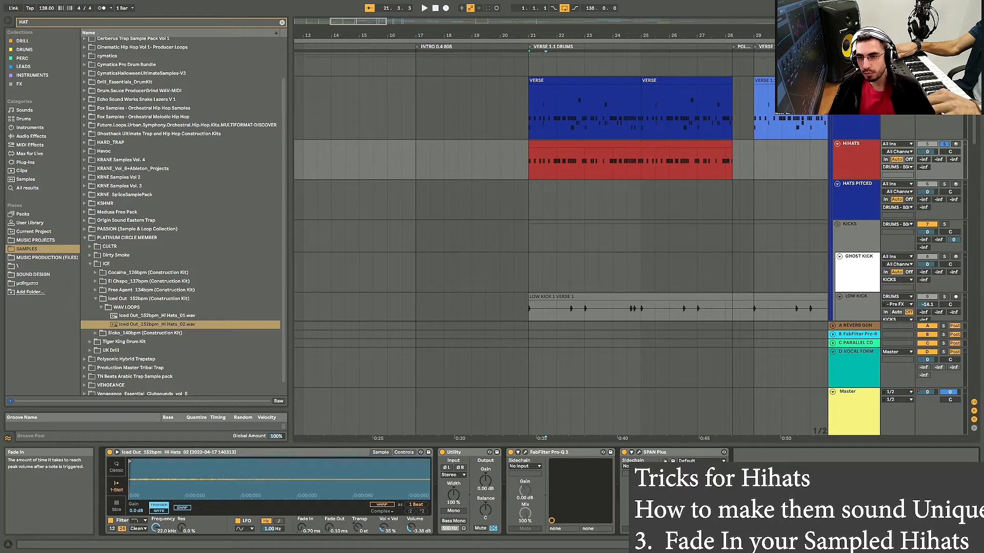
Step: Set Simpler's Fade In on the HIHATS track to 30.6 ms while auditioning the pattern
left_click_drag(302, 528, 302, 520)
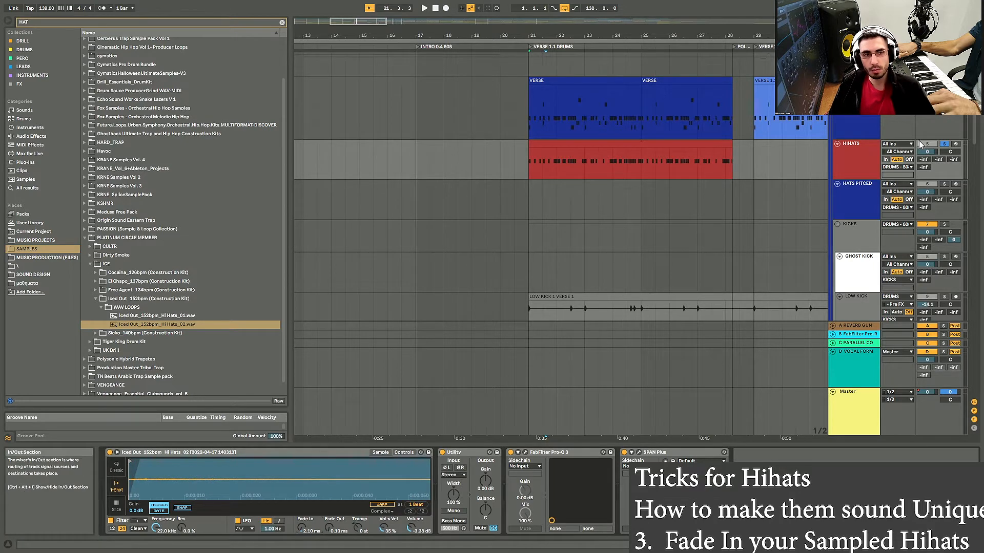
left_click(944, 144)
left_click(946, 147)
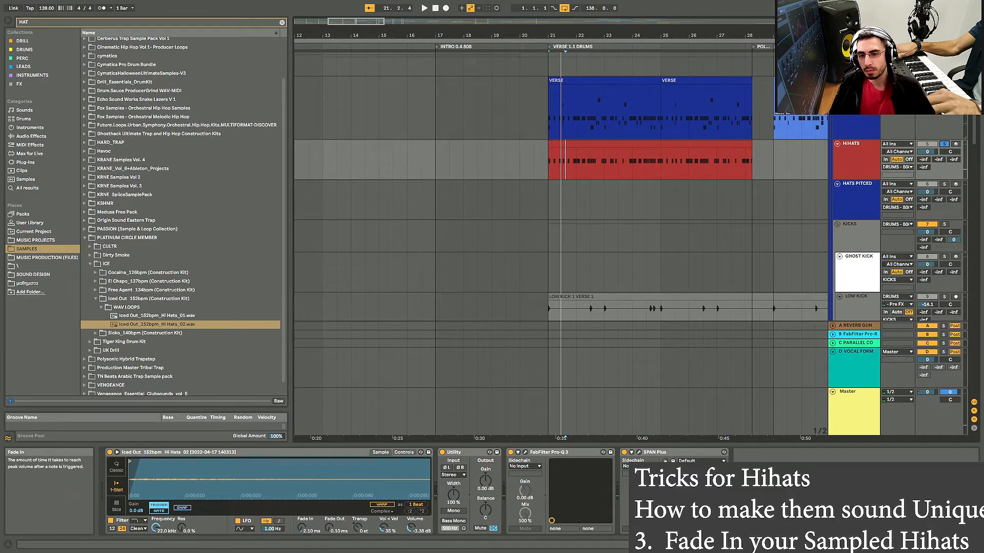
mouse_move(302, 528)
left_mouse_down()
mouse_move(302, 515)
mouse_move(303, 533)
left_mouse_up()
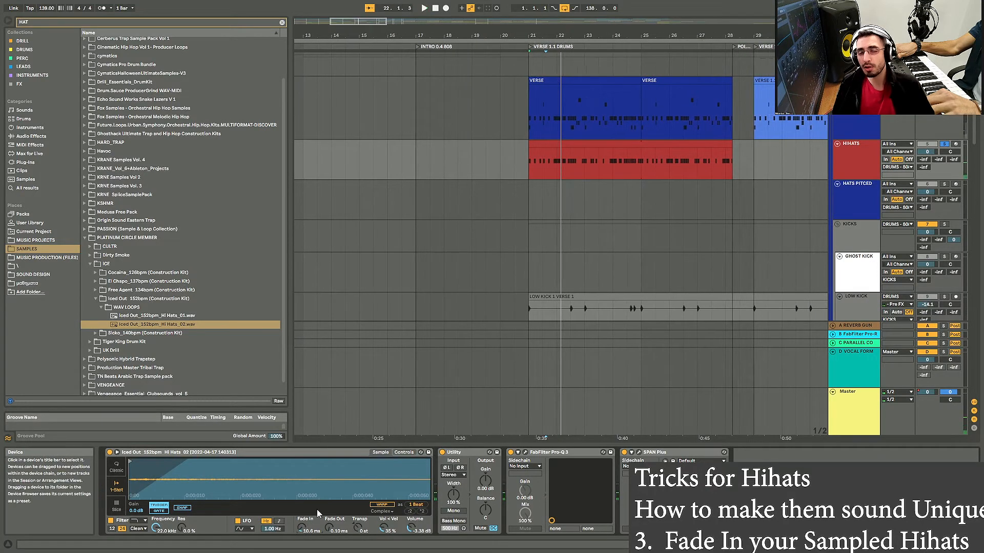
left_click_drag(342, 493, 195, 472)
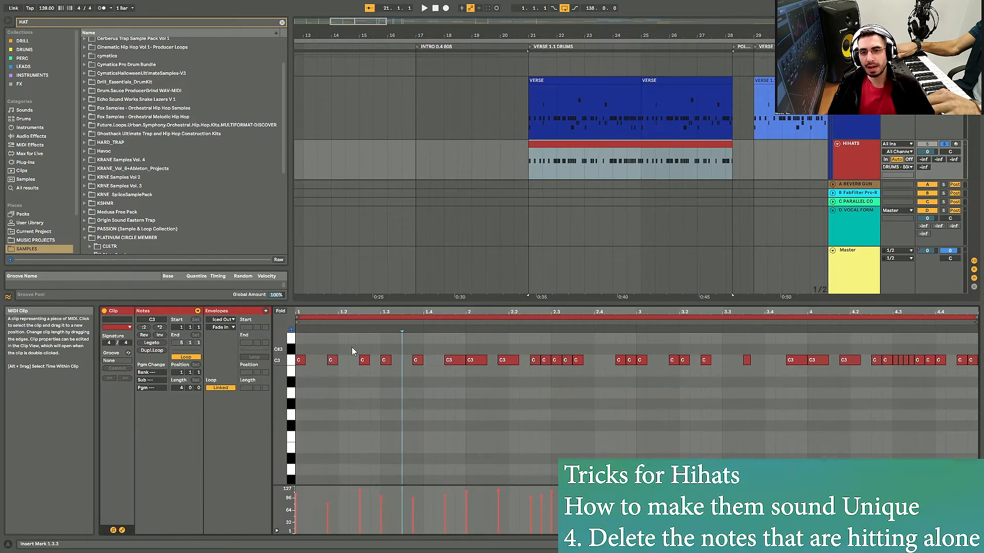
Step: Delete all C3 notes from the start of the HIHATS clip up to the first roll at 2.2.3
left_click(392, 433)
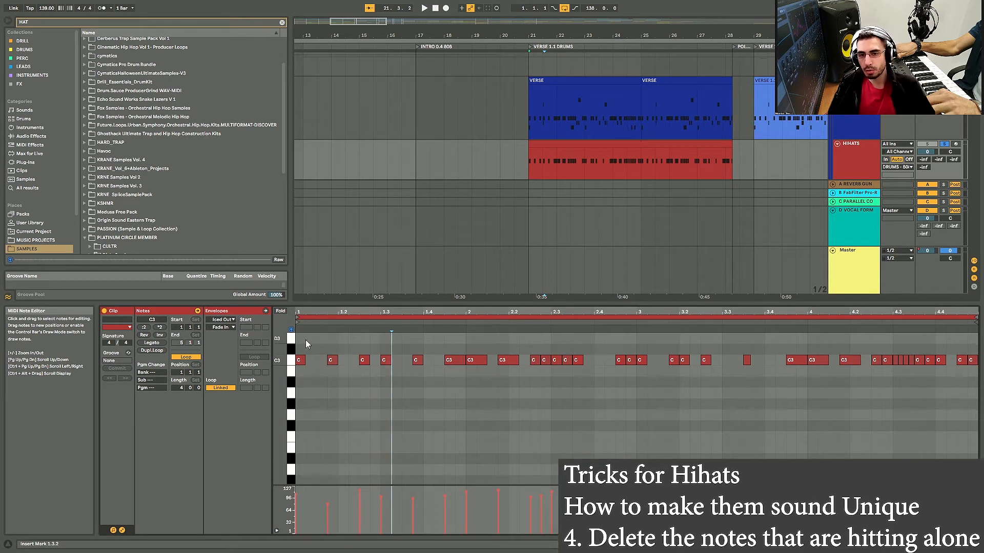
mouse_move(304, 339)
left_mouse_down()
mouse_move(321, 370)
mouse_move(445, 398)
mouse_move(428, 398)
left_mouse_up()
left_click(428, 397)
left_click_drag(528, 338, 248, 430)
key("0")
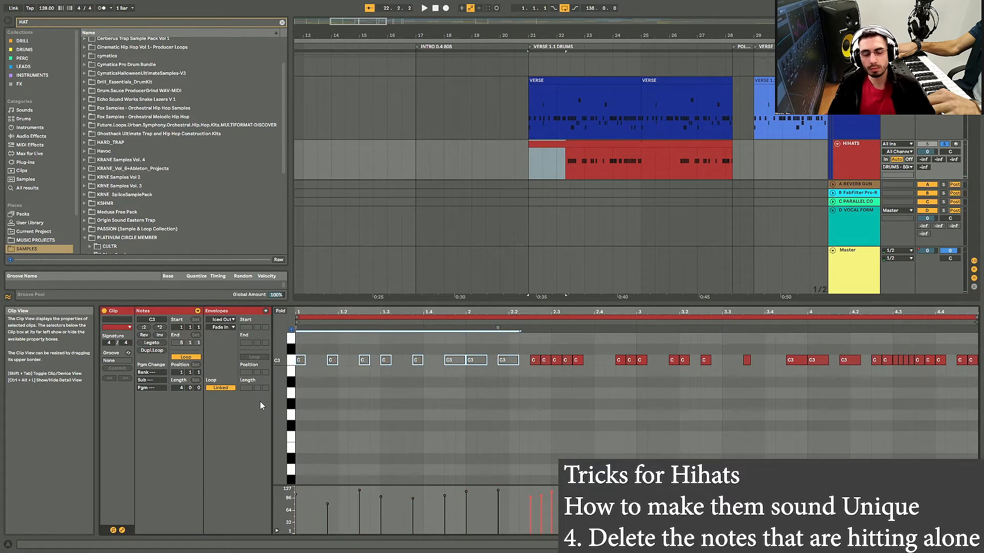
key("Delete")
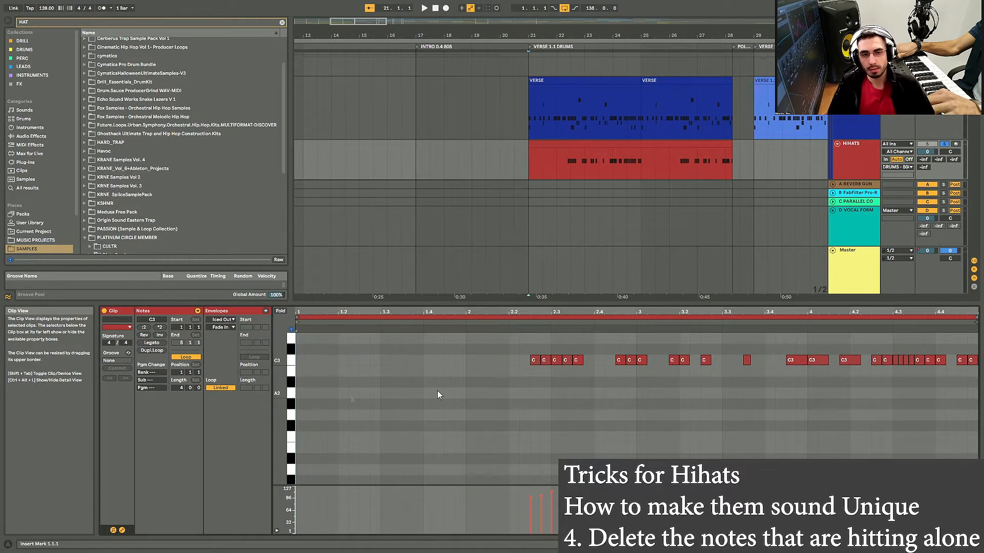
Step: Delete the C3 notes between the first roll and the final roll after 4.2 in the HIHATS clip
left_click(583, 411)
left_click(669, 341)
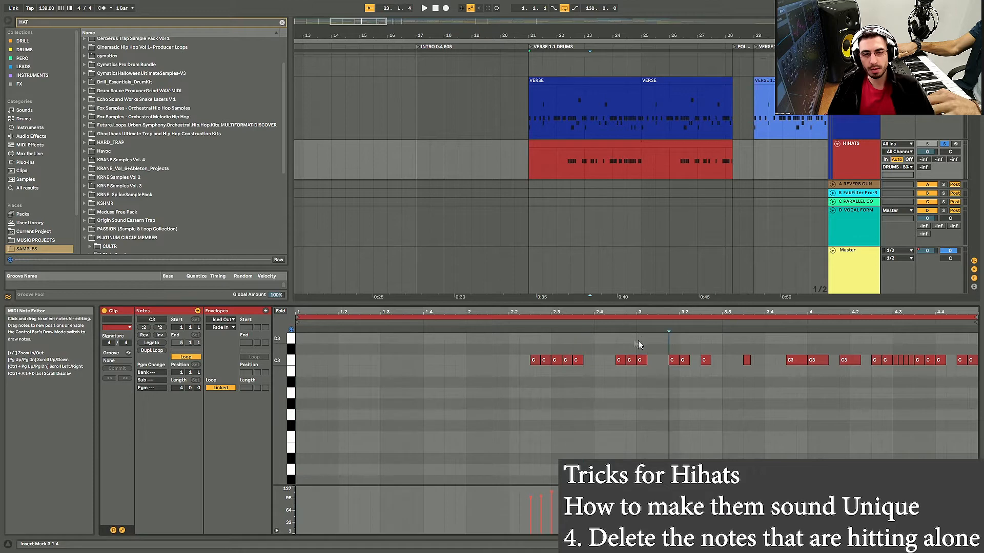
mouse_move(616, 341)
left_mouse_down()
mouse_move(649, 370)
mouse_move(856, 409)
left_mouse_up()
key("0")
key("Delete")
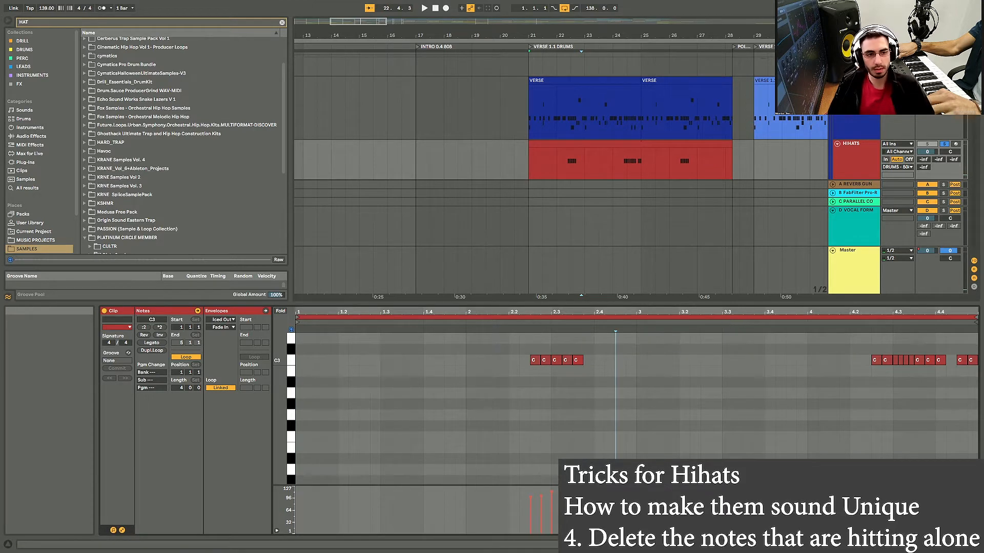
Step: Delete the last two C3 notes at the very end of the HIHATS clip
left_click(968, 354)
left_click(956, 341)
left_click_drag(959, 344, 975, 366)
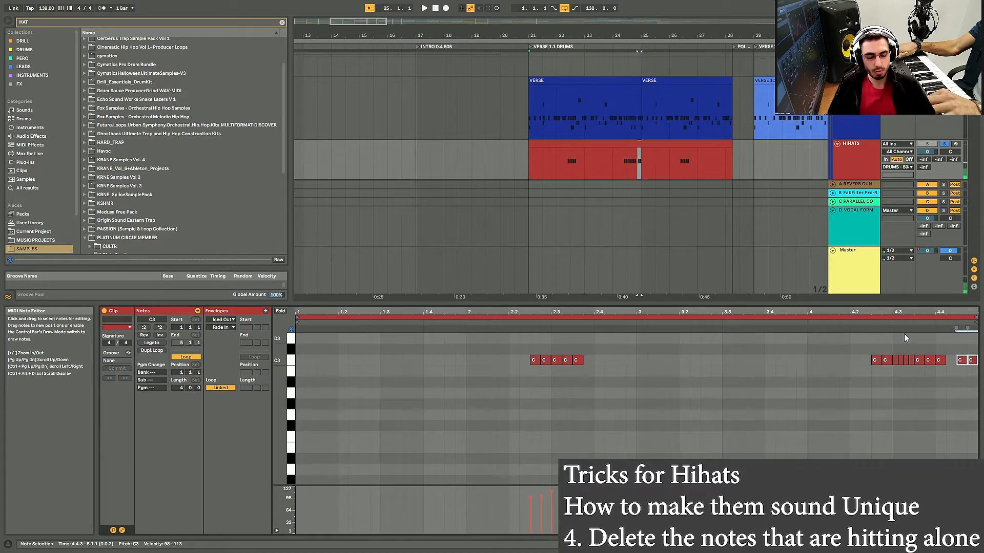
key("Delete")
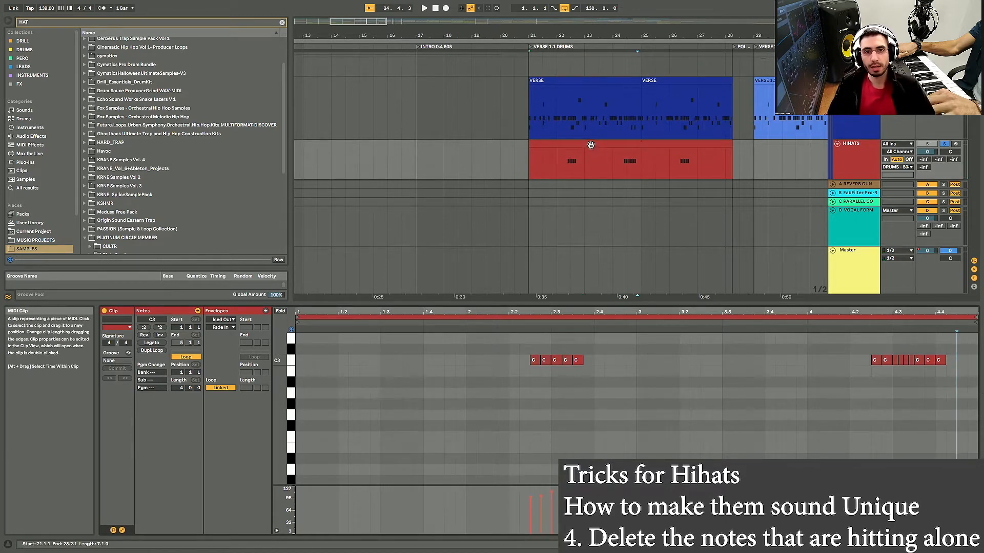
Step: Draw varied velocities for the five C3 notes of the first roll, making the last one the quietest
left_click(587, 164)
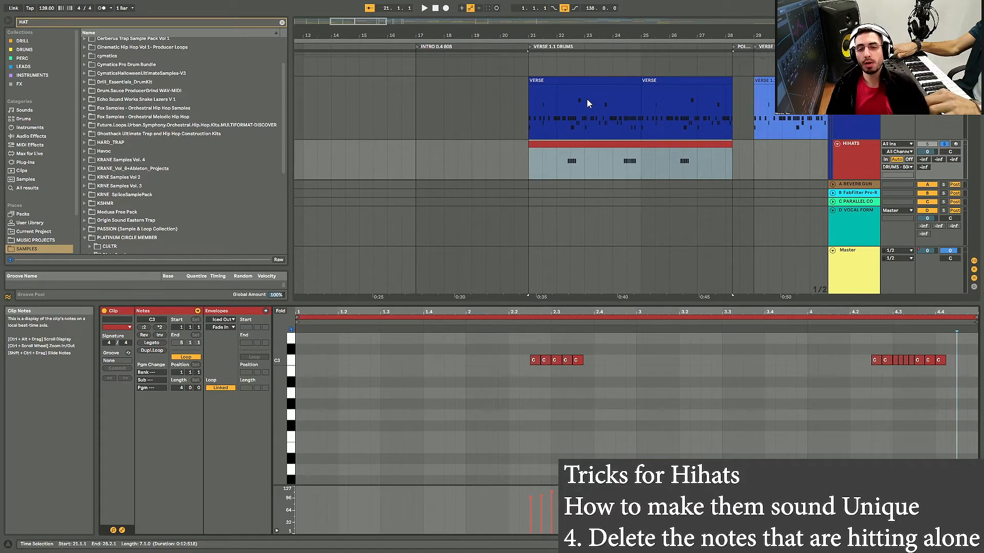
left_click(550, 450)
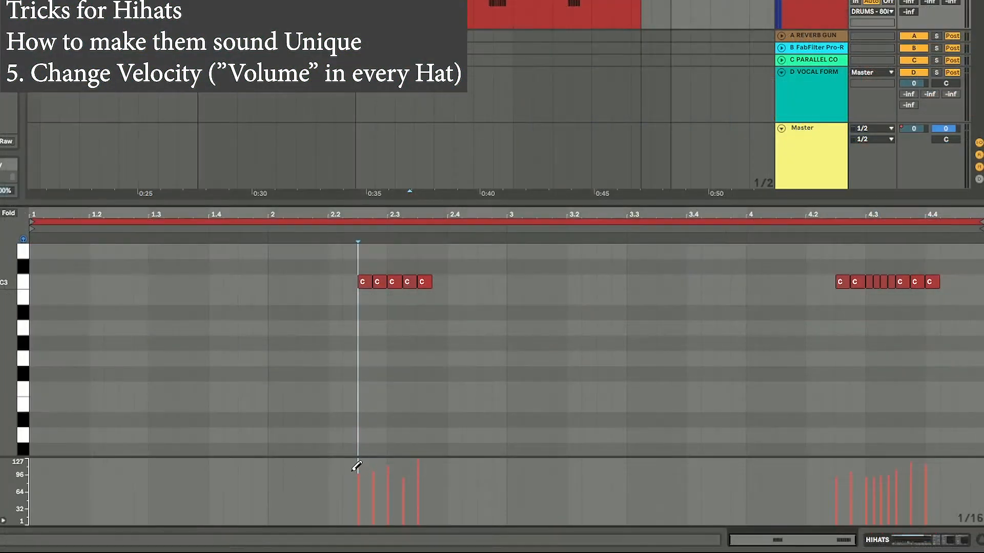
mouse_move(357, 466)
left_mouse_down()
mouse_move(377, 454)
mouse_move(454, 463)
left_mouse_up()
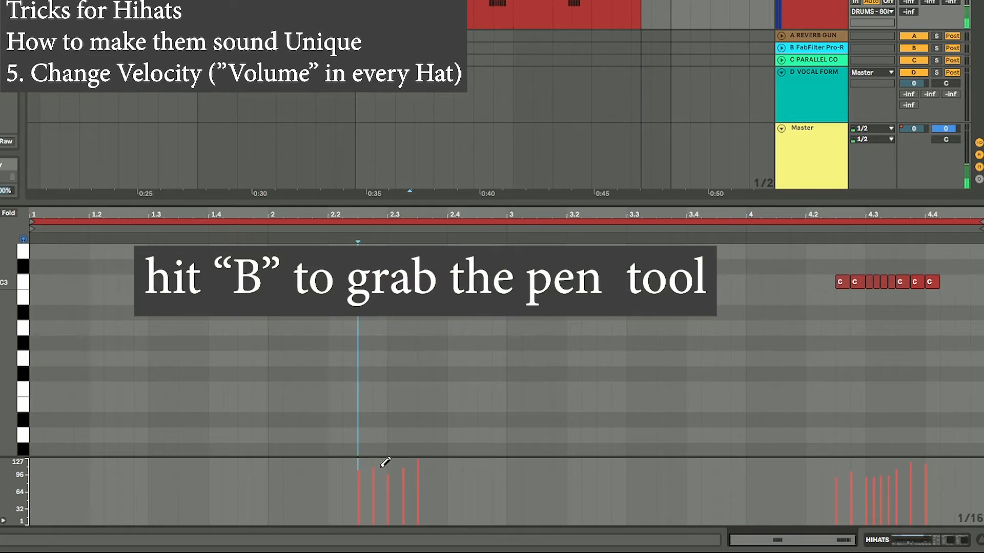
left_click(418, 479)
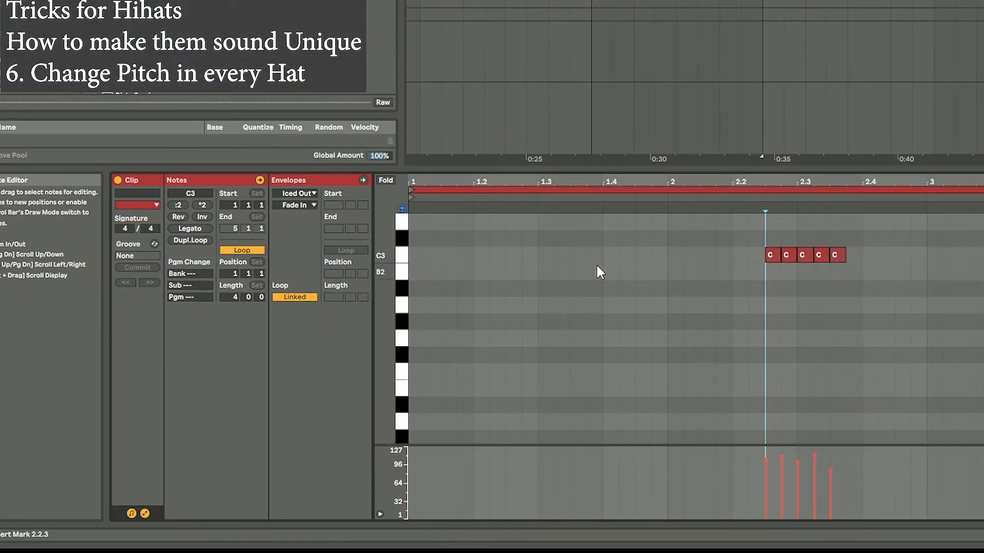
Step: Show the HIHATS clip's envelopes and choose the MIDI Ctrl Pitch Bend envelope for editing
left_click(309, 178)
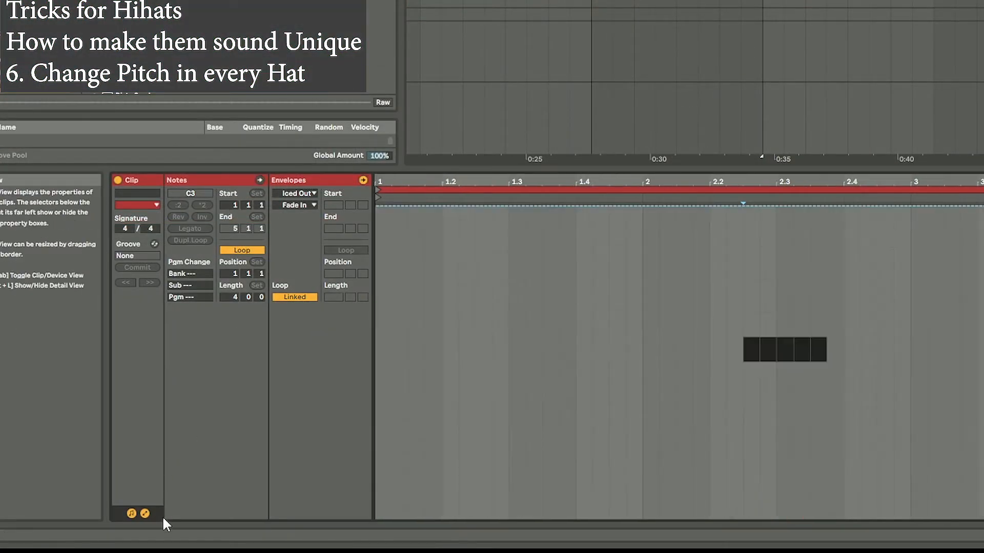
left_click(144, 514)
left_click(145, 513)
left_click(290, 194)
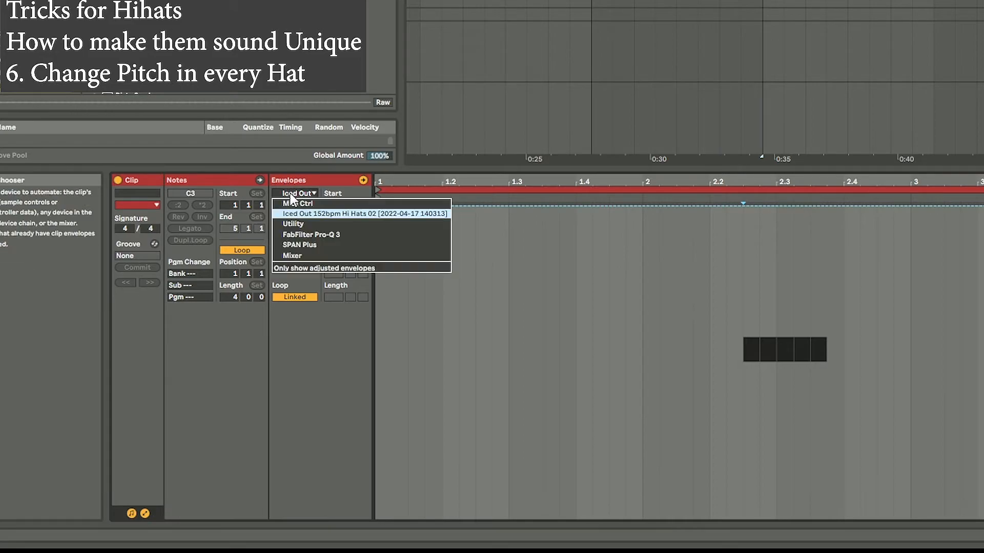
left_click(297, 203)
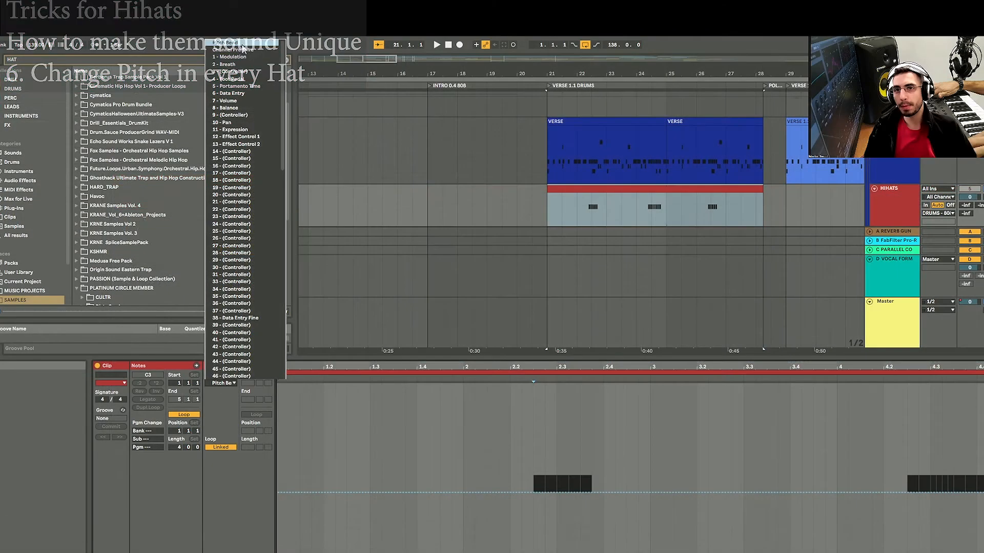
left_click(243, 46)
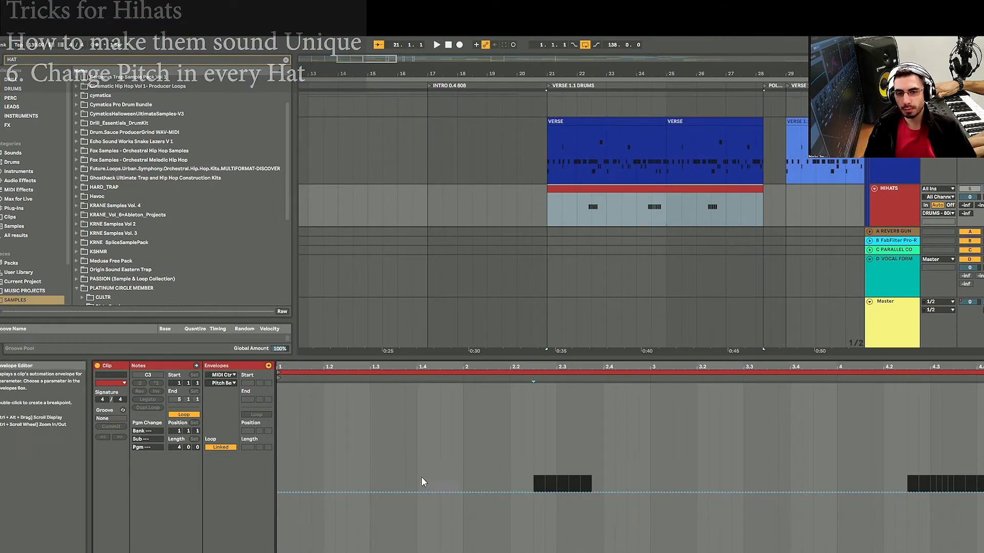
Step: Draw a downward pitch bend across the first roll, curving into its lowest point and returning to 0 after the roll
left_click(518, 492)
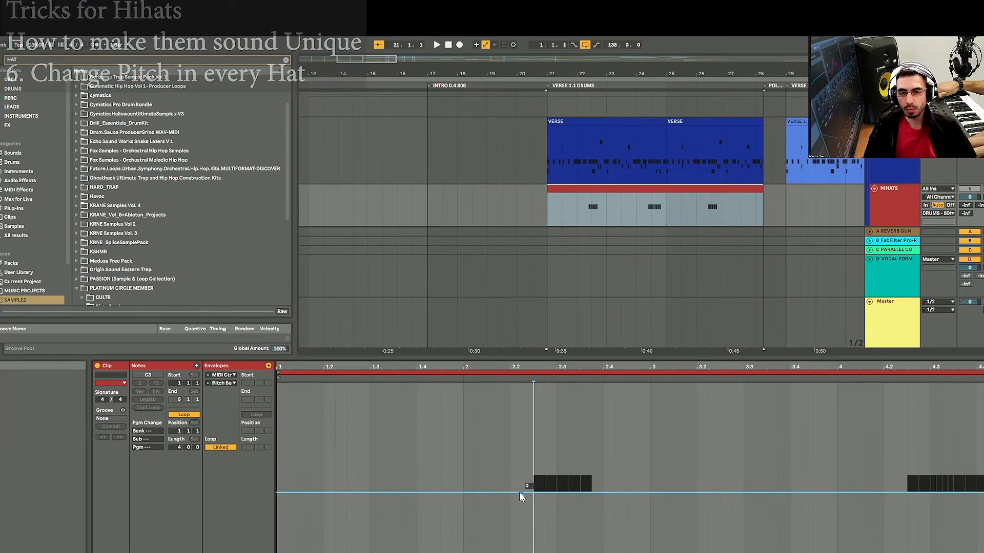
left_click(610, 493)
left_click_drag(587, 492, 588, 552)
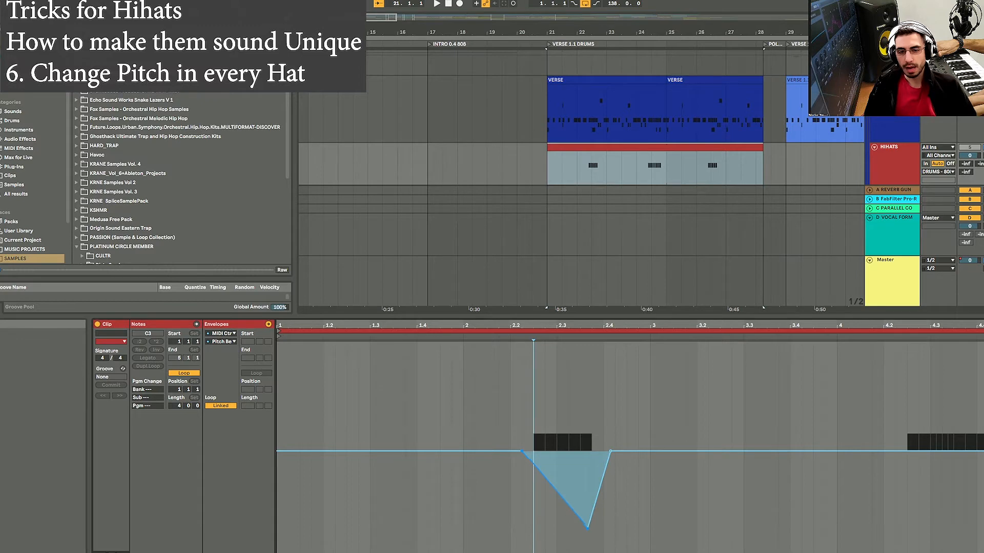
left_click_drag(555, 467, 555, 496)
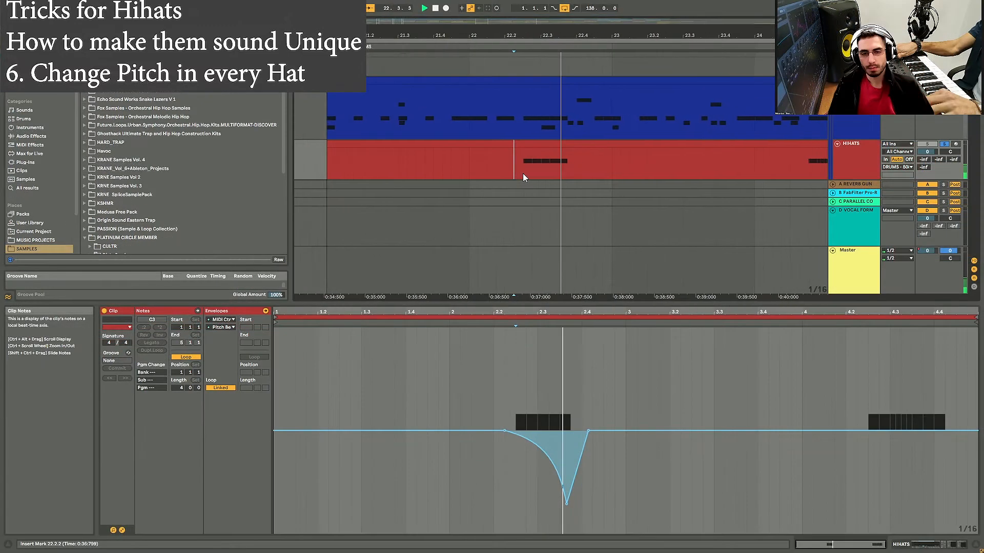
Step: Audition the pitch-bent roll, play it with the drums from bar 21, and close the SPAN Plus window
key("space")
key("space")
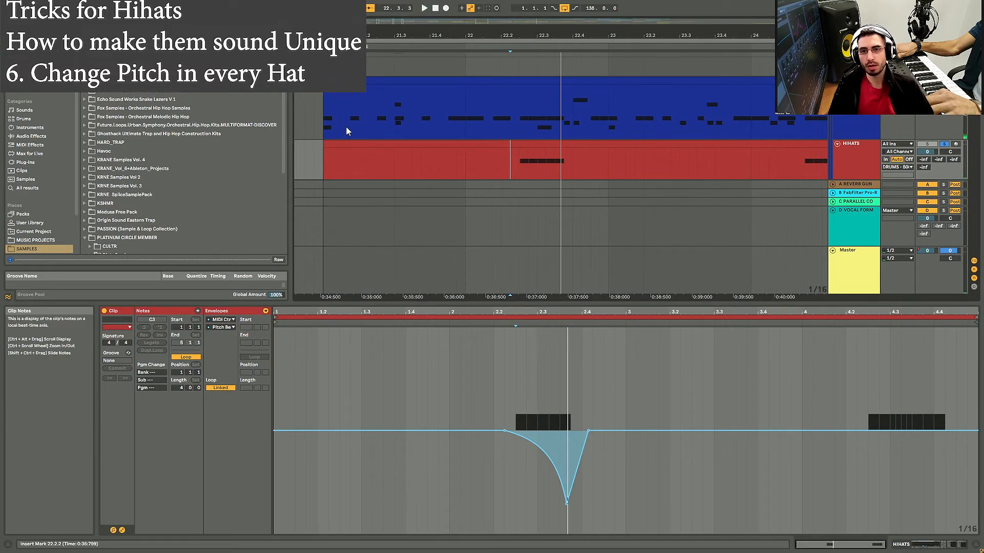
left_click(324, 126)
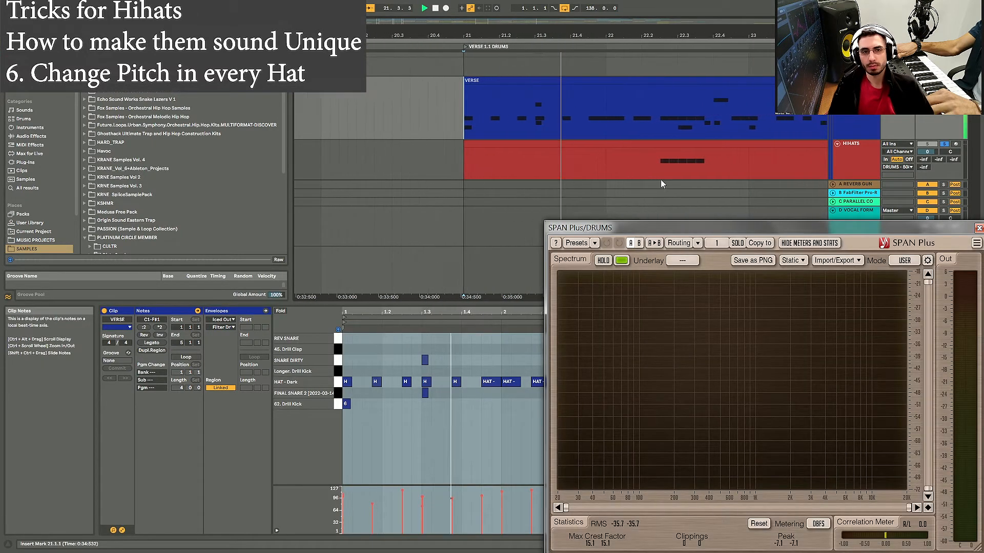
left_click_drag(665, 225, 574, 318)
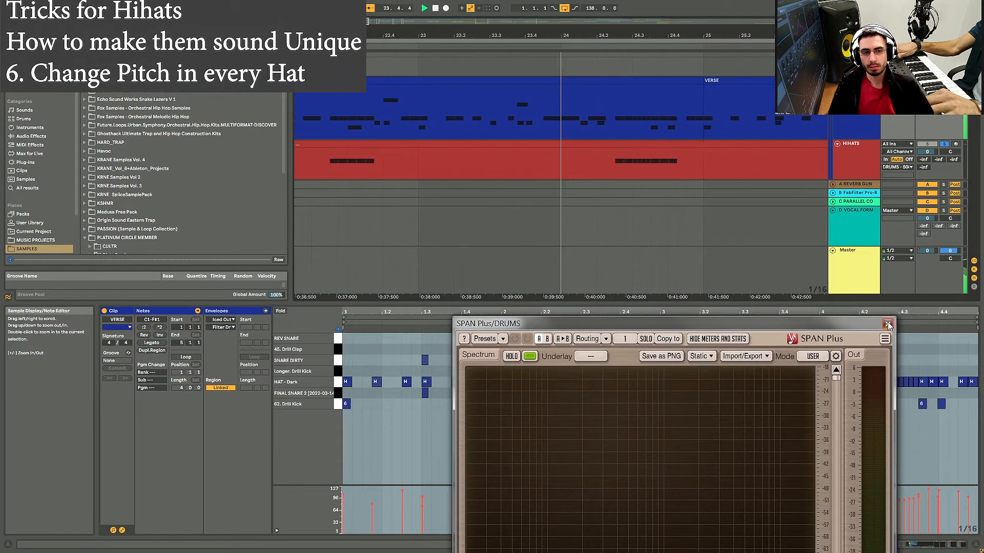
left_click(888, 325)
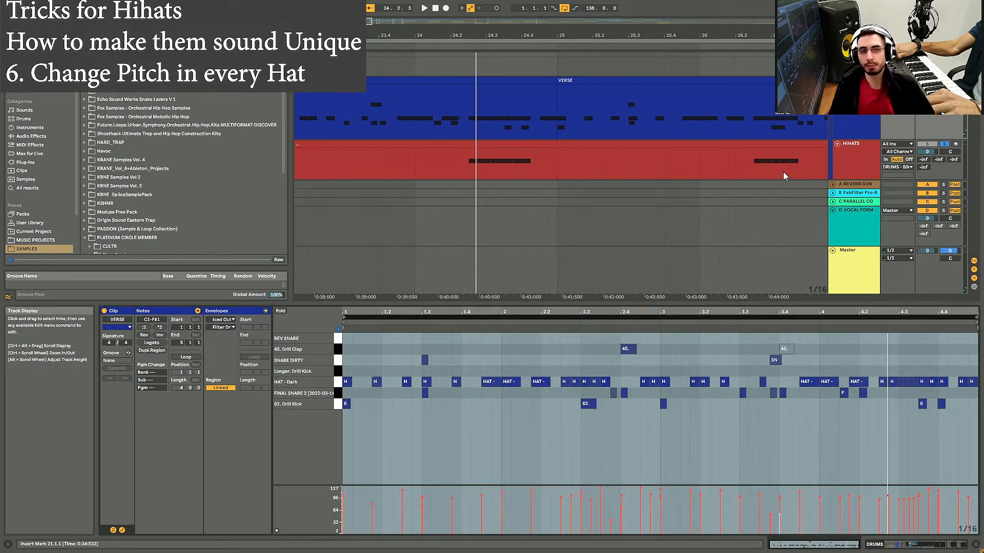
Step: Reopen the HIHATS clip's Pitch Bend envelope and raise the lowest point of the first roll's bend to about -905
left_click(842, 157)
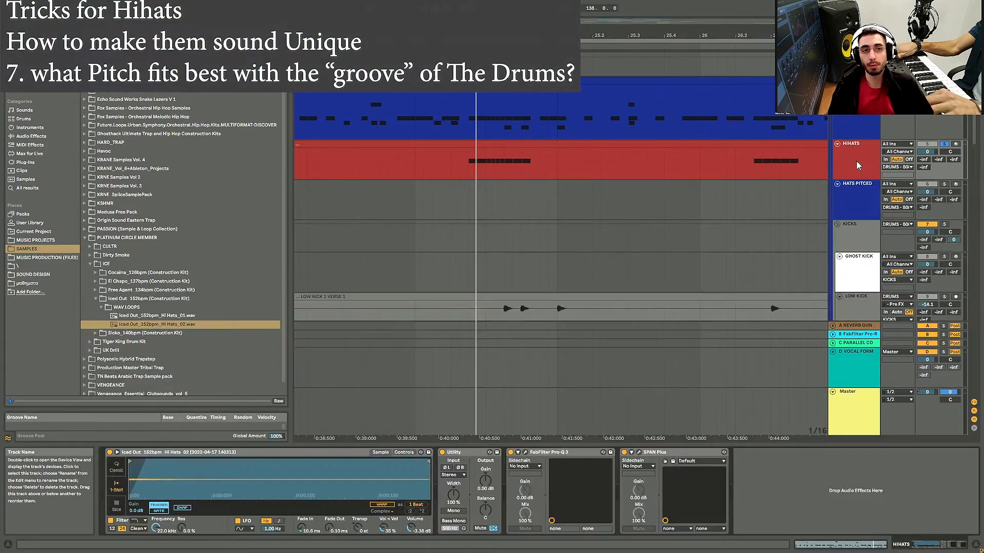
double_click(570, 156)
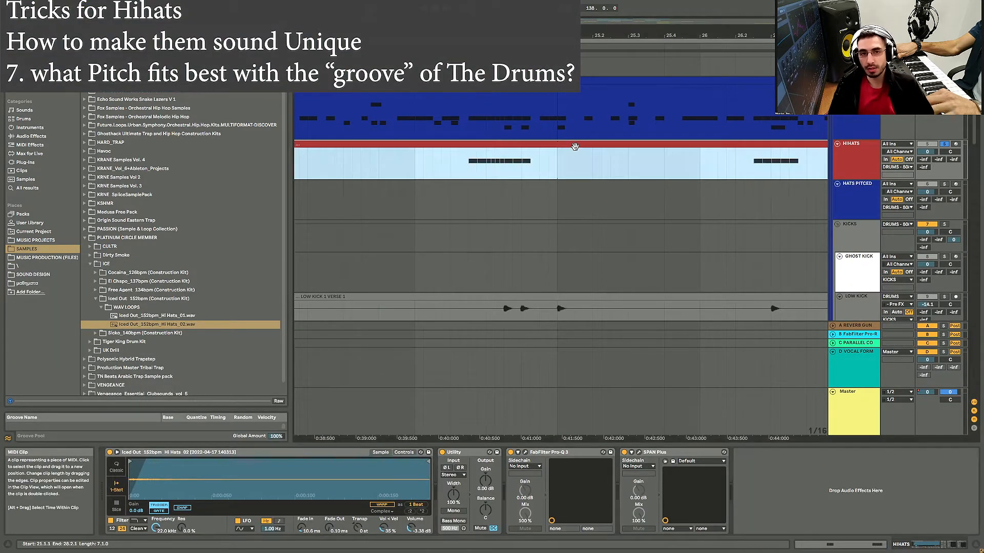
left_click_drag(569, 509, 572, 447)
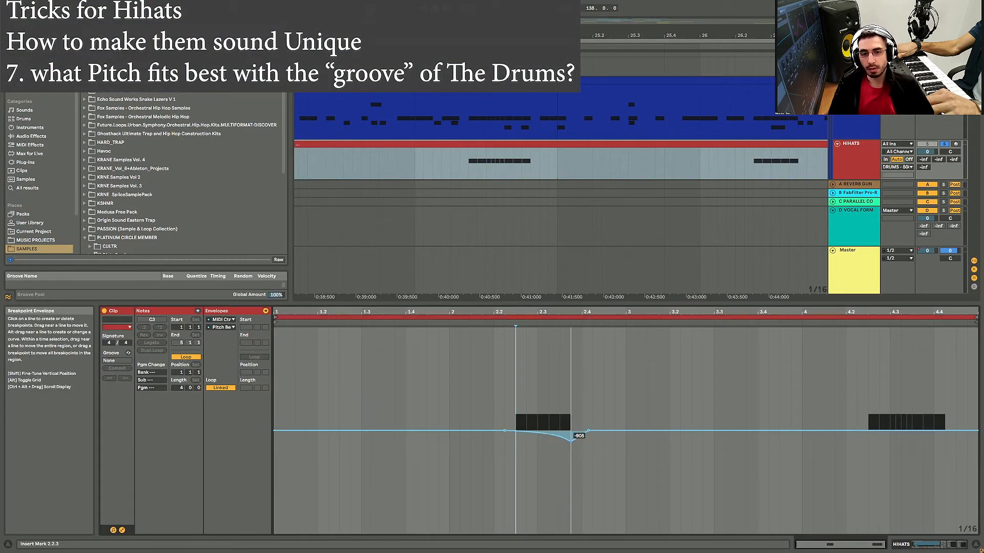
Step: Try an upward pitch bend peaking at about 5156 on the first roll and audition it with the drums
left_click_drag(582, 369, 571, 366)
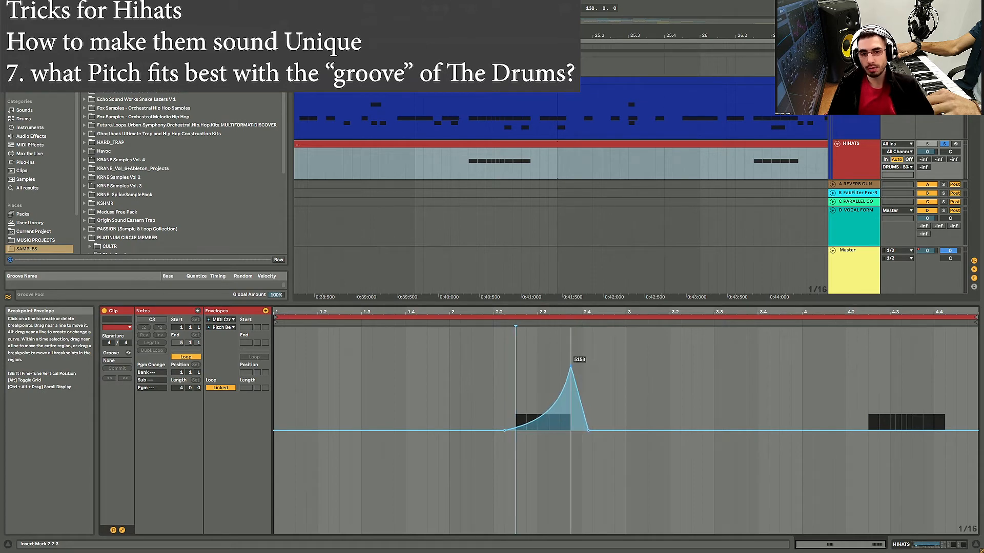
left_click(476, 169)
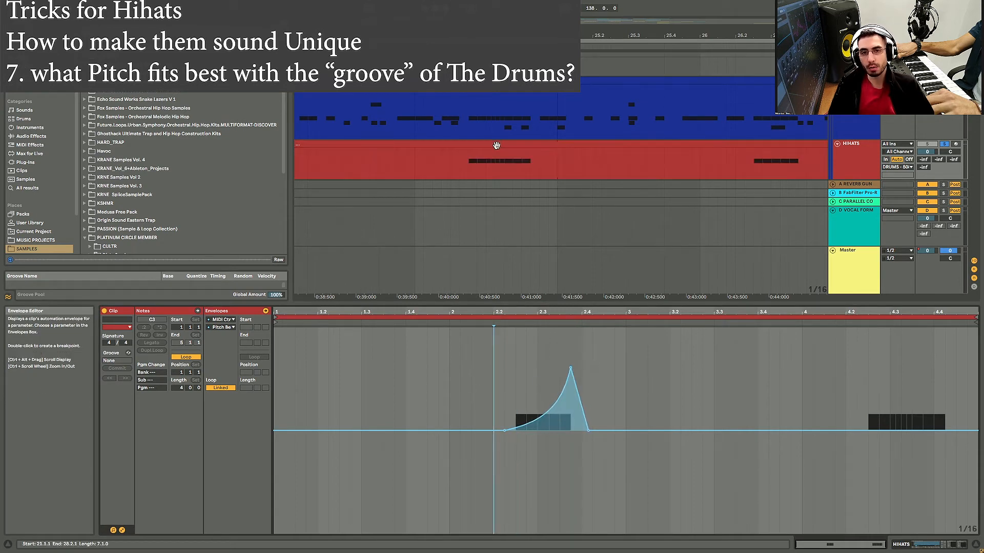
left_click(460, 168)
key("space")
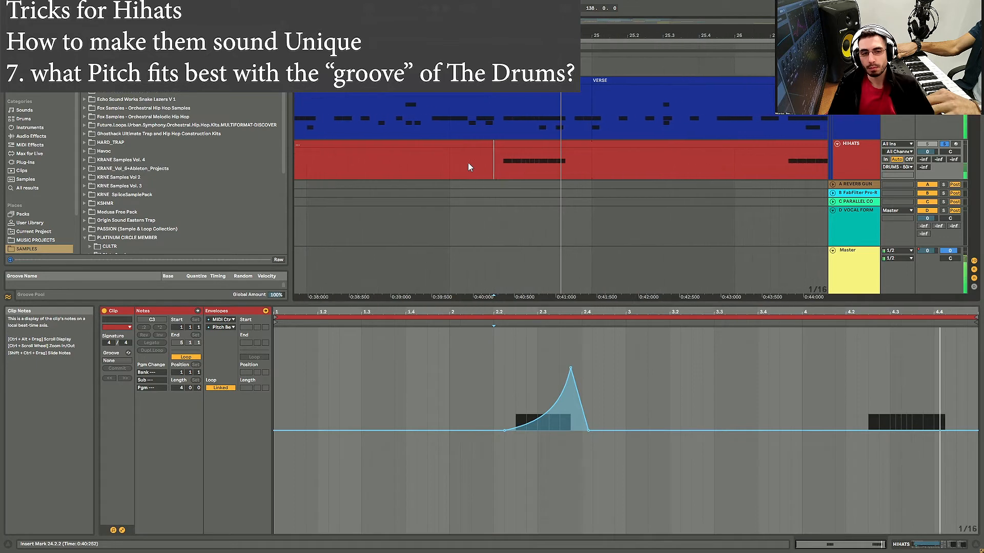
key("space")
scroll(415, 171, "down", 3)
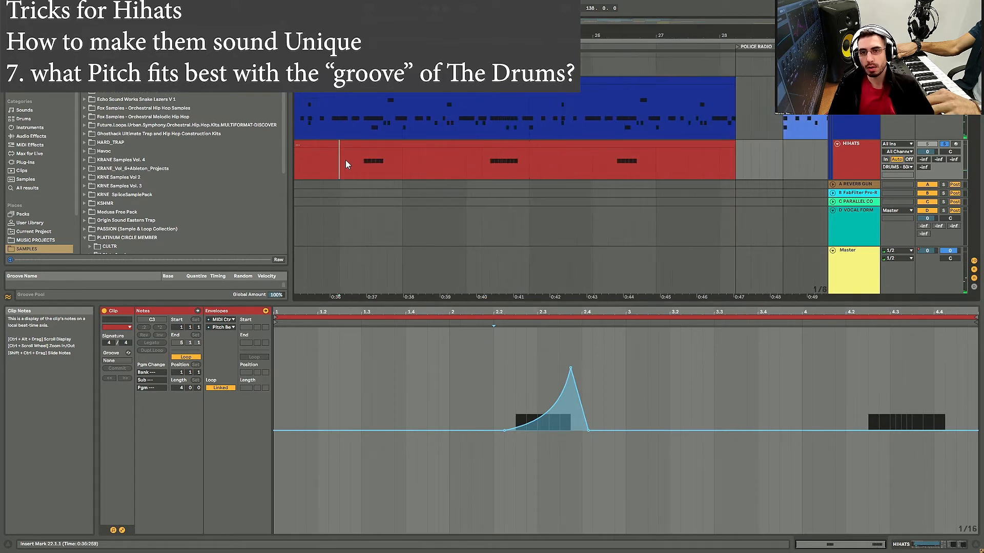
left_click(363, 162)
key("space")
key("space")
key("space")
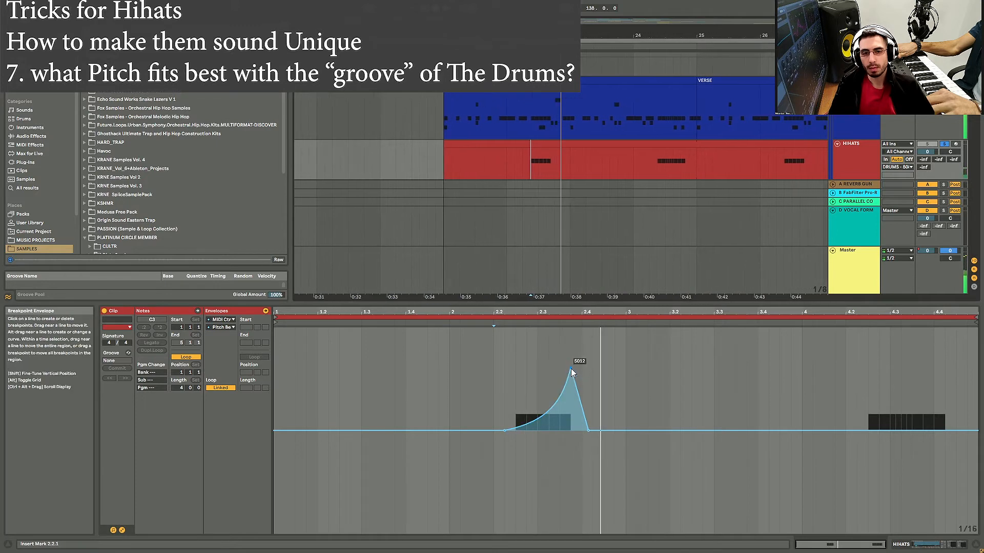
Step: Turn the first roll's pitch bend into a deep downward curve and audition the roll with the drums
left_click_drag(571, 368, 568, 450)
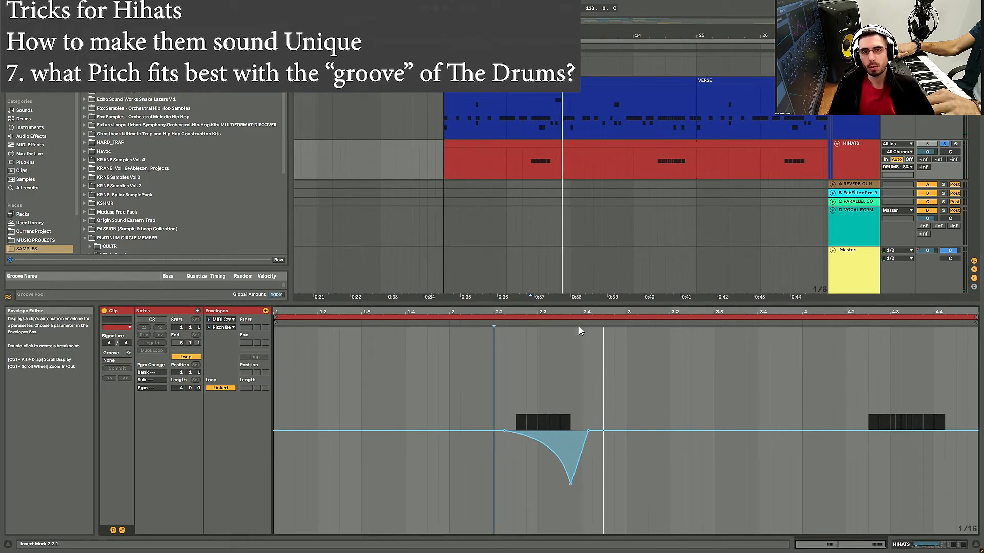
left_click(529, 164)
key("space")
key("space")
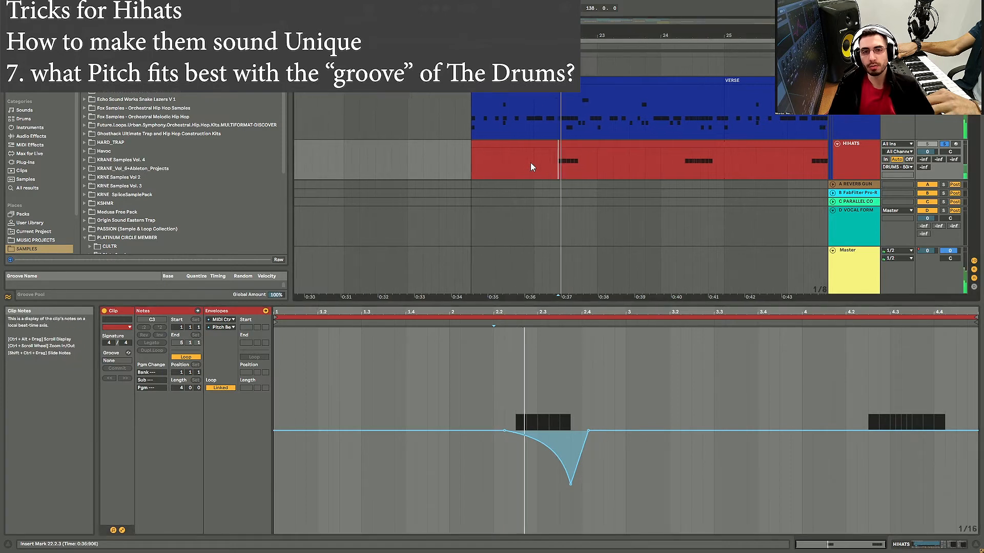
Step: Solo the 808 track along with the drums and play the verse from bar 21
scroll(737, 151, "down", 3)
scroll(740, 147, "down", 5)
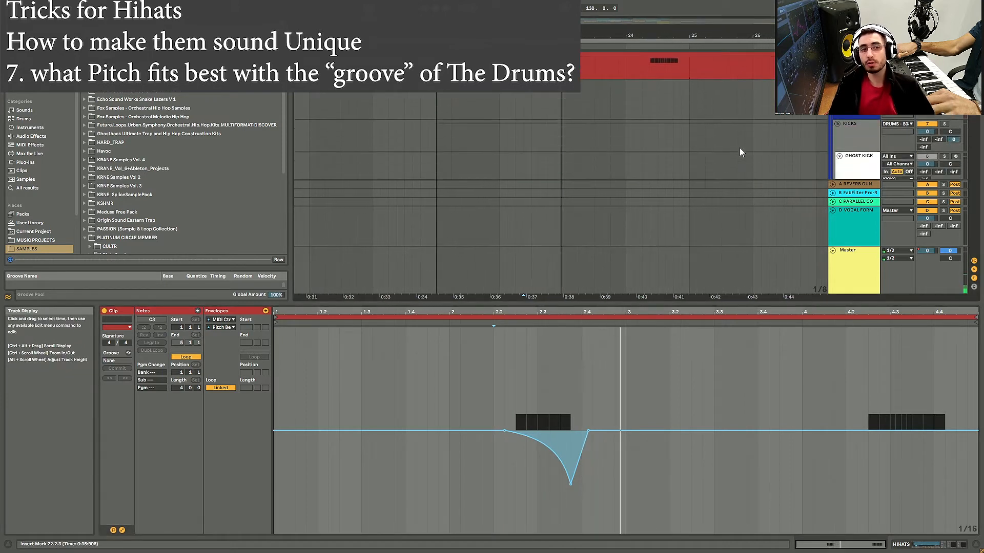
scroll(748, 128, "up", 4)
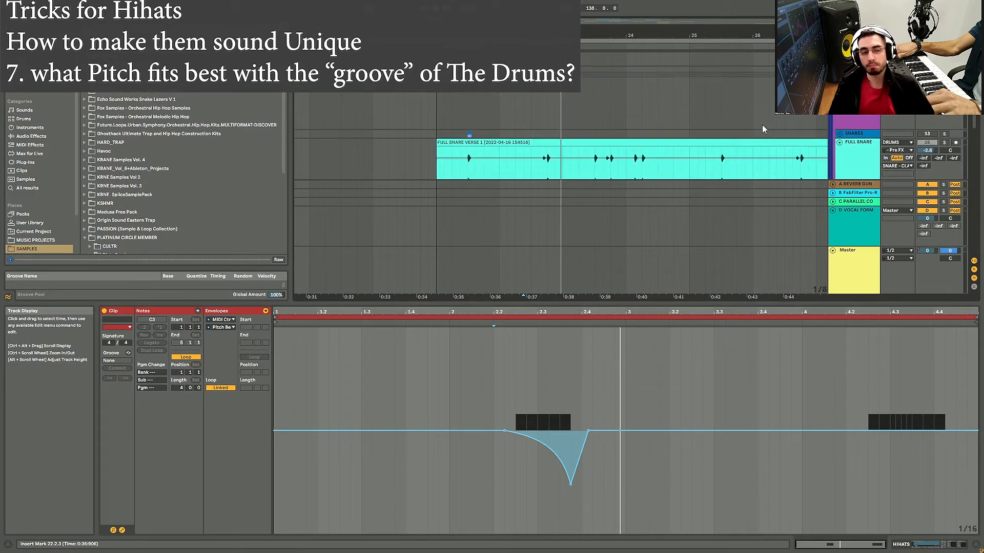
scroll(766, 110, "up", 5)
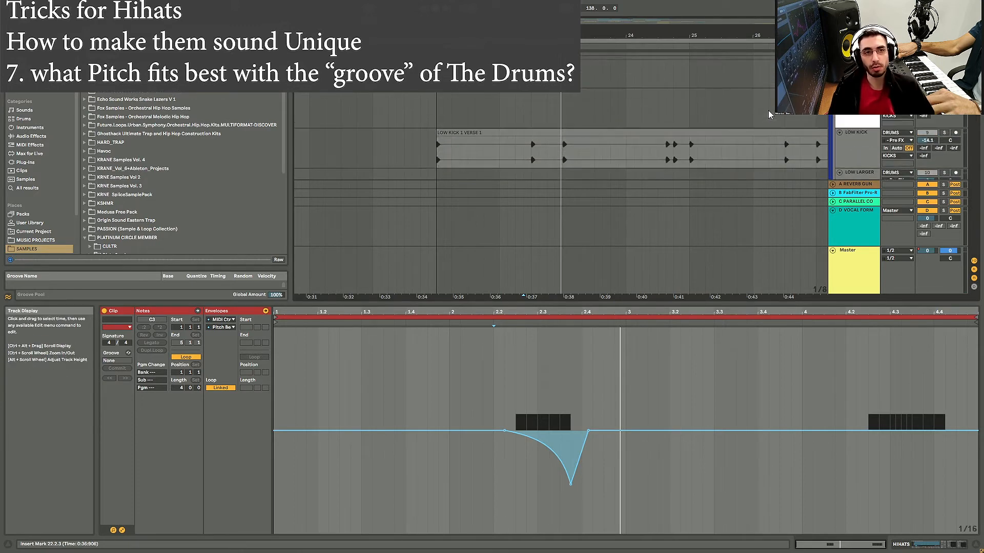
scroll(770, 98, "down", 5)
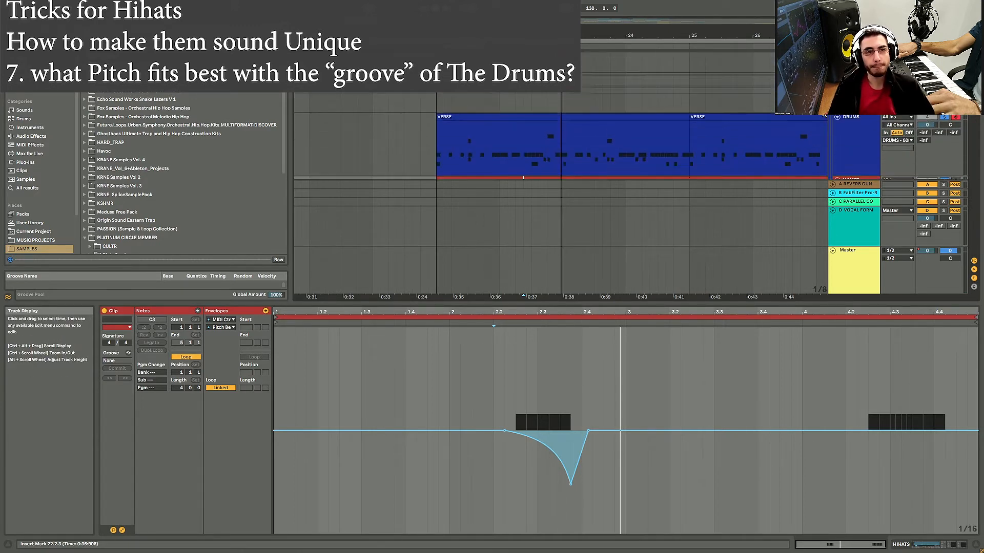
scroll(561, 136, "down", 6)
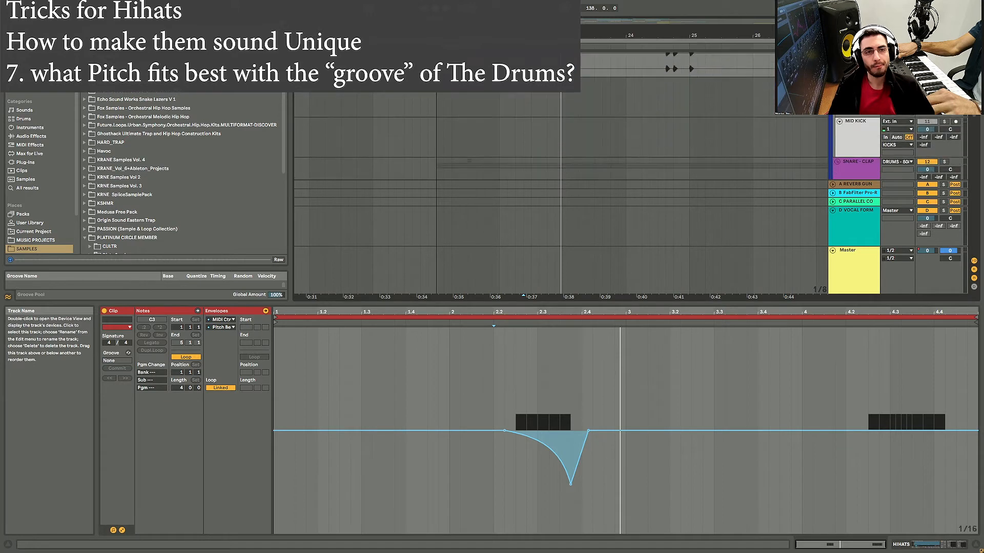
scroll(918, 125, "down", 5)
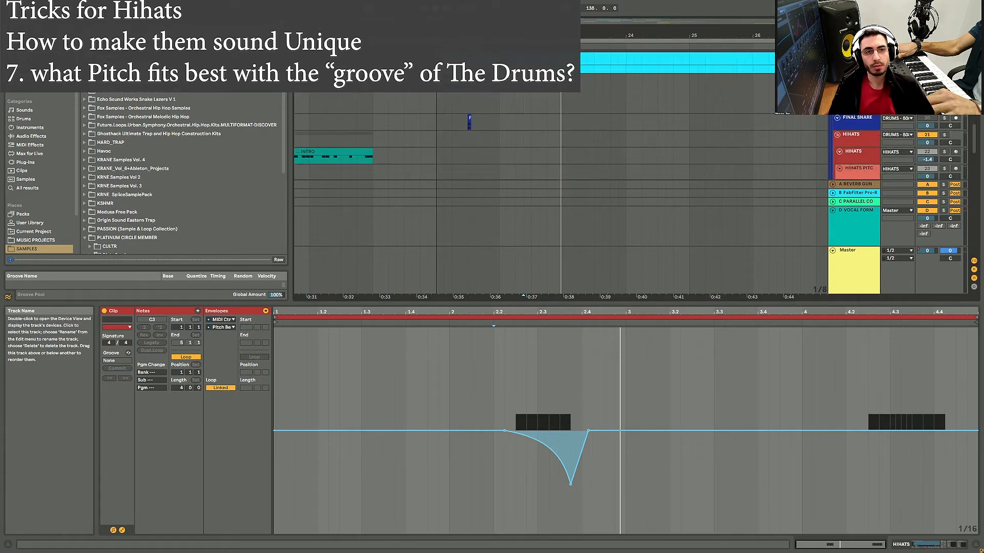
left_click(944, 122)
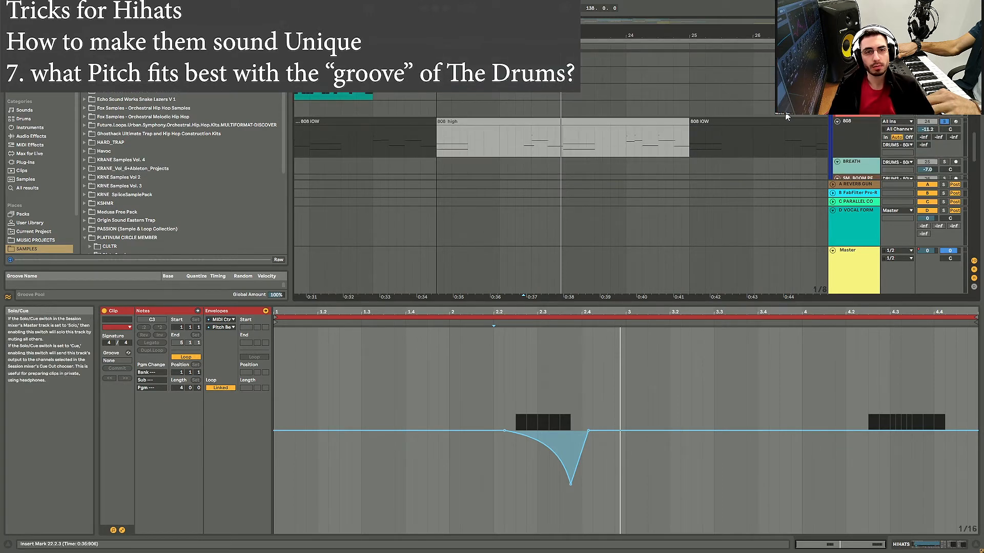
left_click(448, 144)
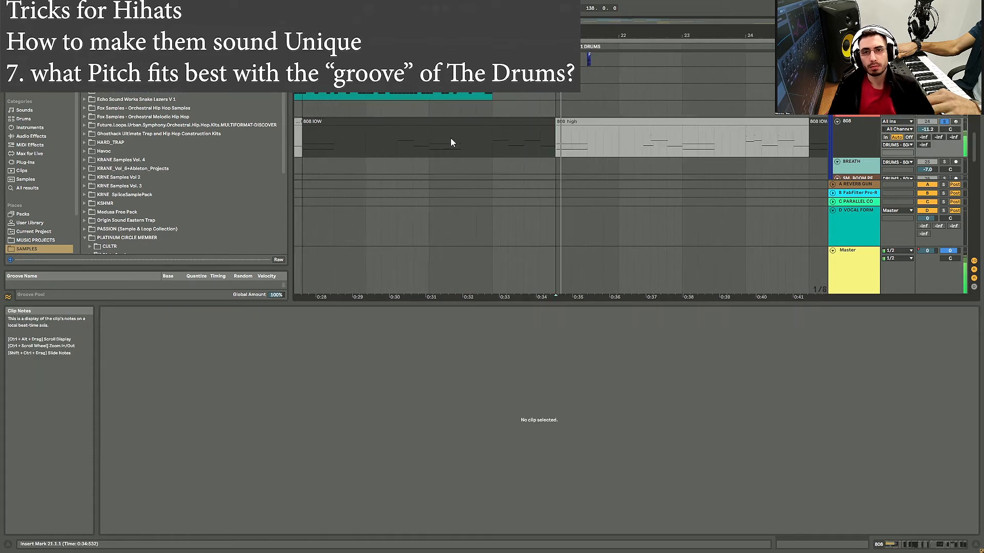
scroll(492, 128, "up", 5)
scroll(559, 113, "up", 6)
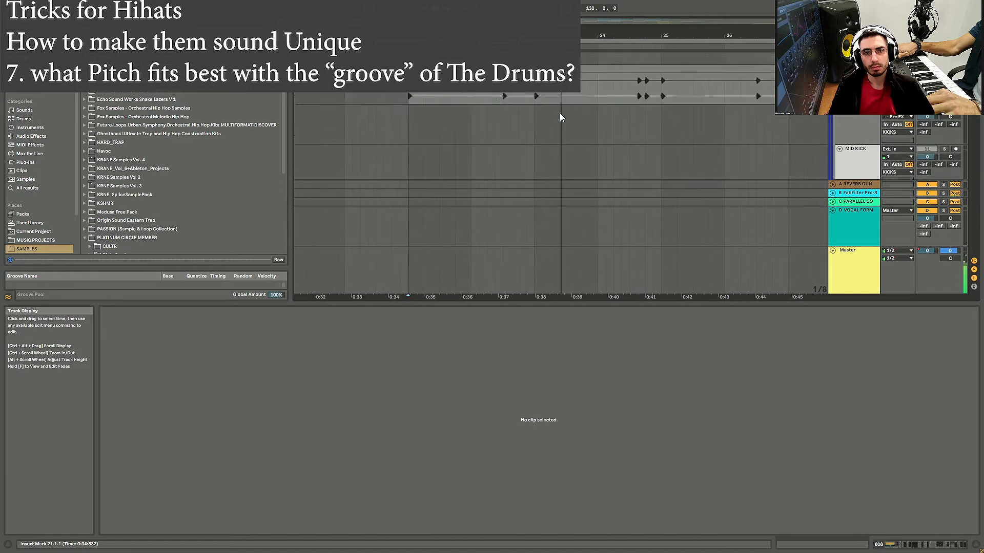
Step: Set the sidechain source of the 808 track's FabFilter Pro-C 2 to LOW KICK
scroll(559, 113, "up", 4)
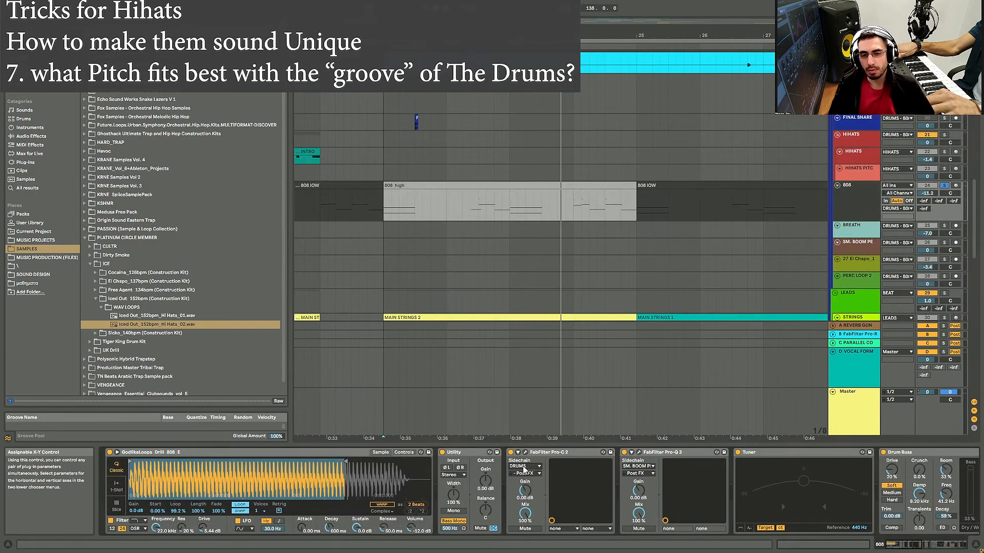
left_click(553, 454)
left_click(522, 466)
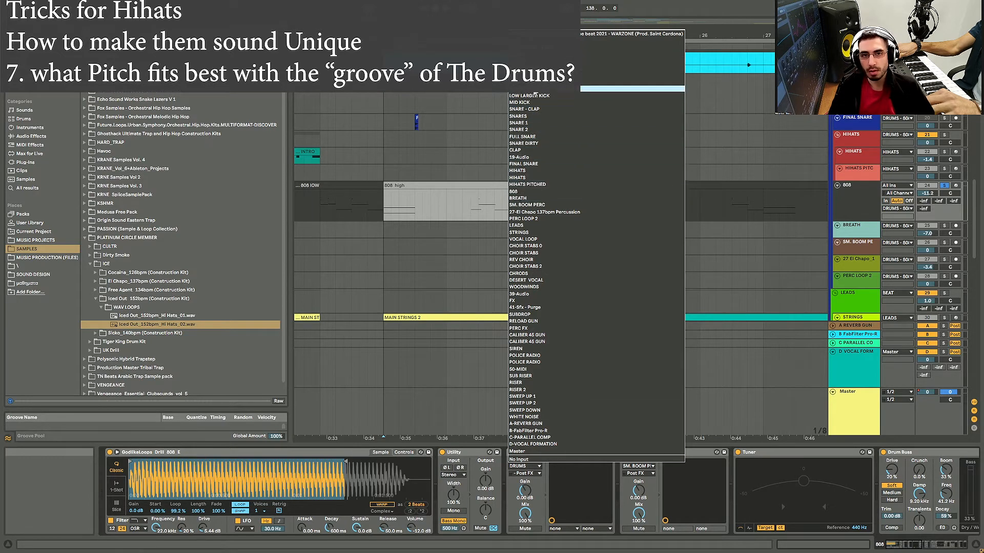
left_click(535, 93)
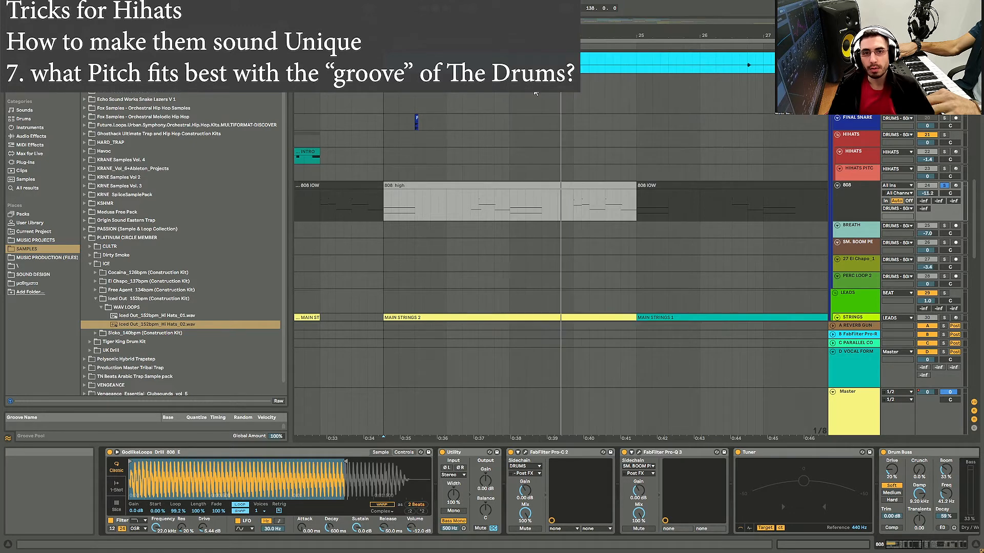
scroll(500, 226, "up", 4)
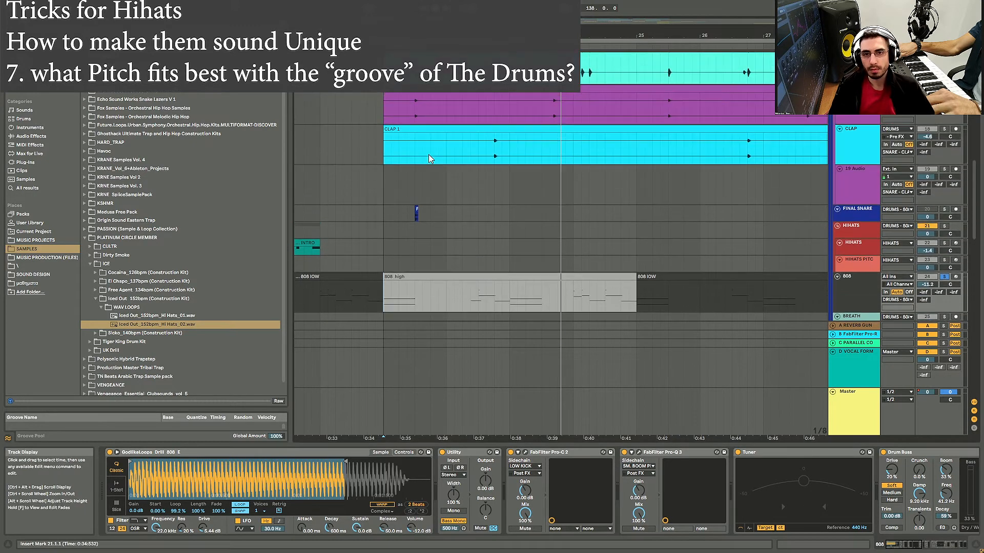
Step: Play the verse from bar 21 to check the sidechained 808 against the drums
left_click(382, 102)
key("space")
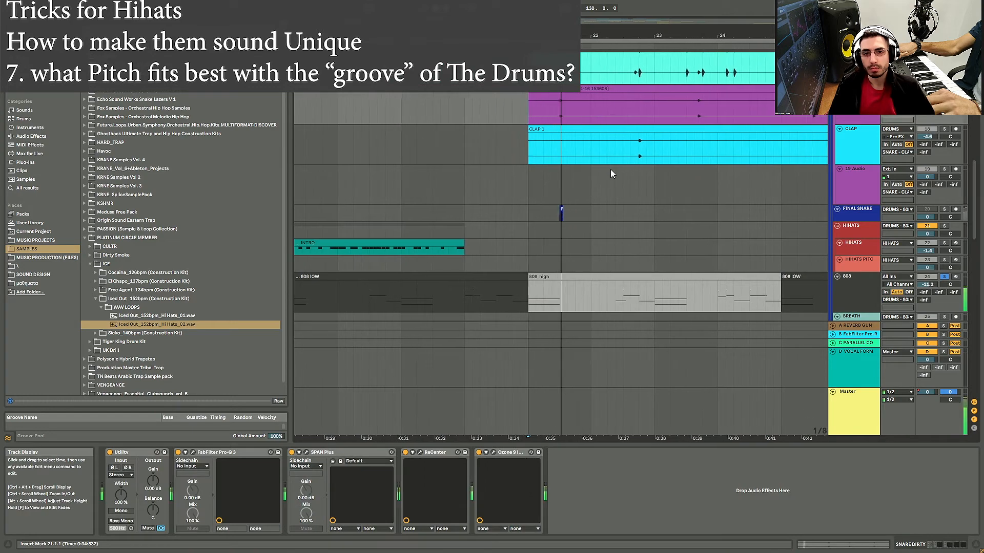
scroll(587, 173, "up", 1)
scroll(587, 172, "up", 2)
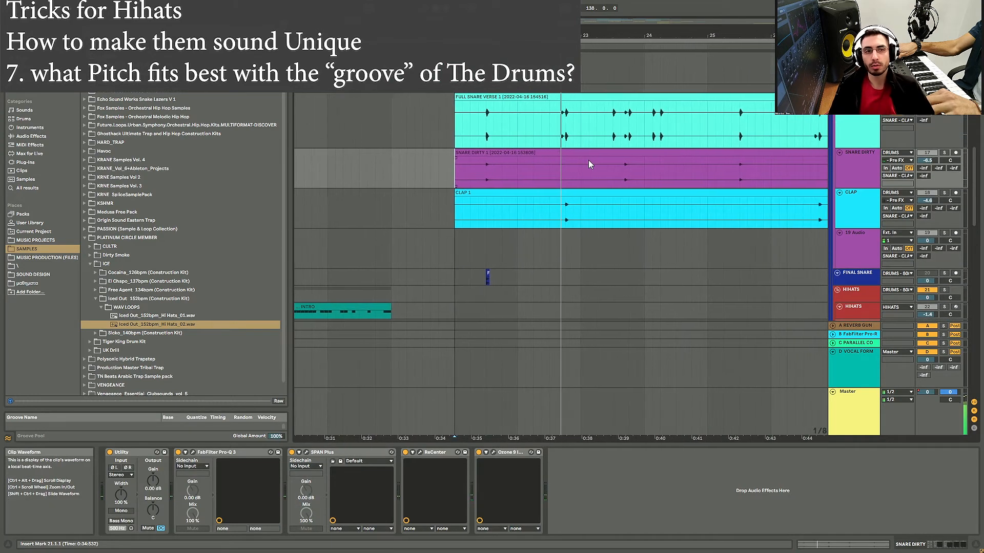
scroll(556, 180, "up", 3)
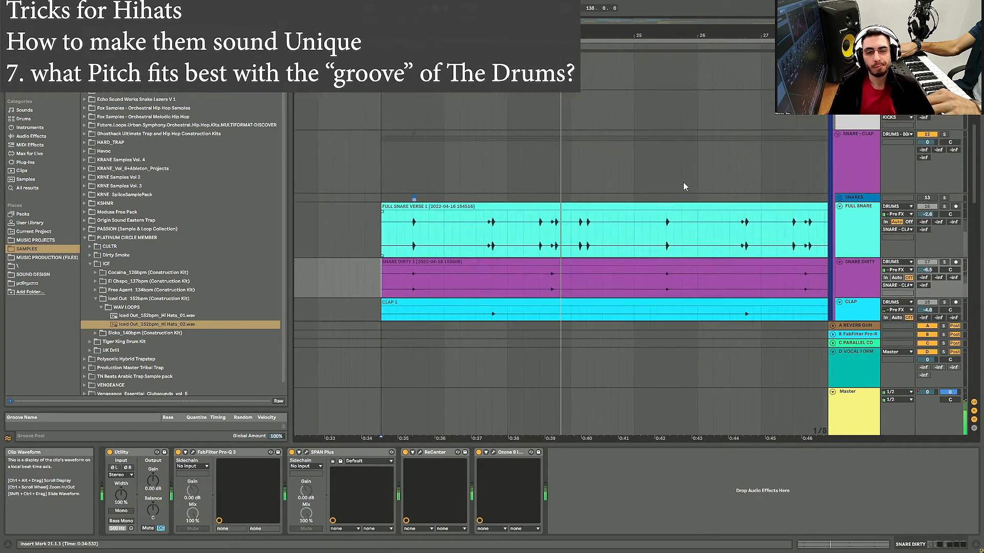
scroll(687, 181, "down", 6)
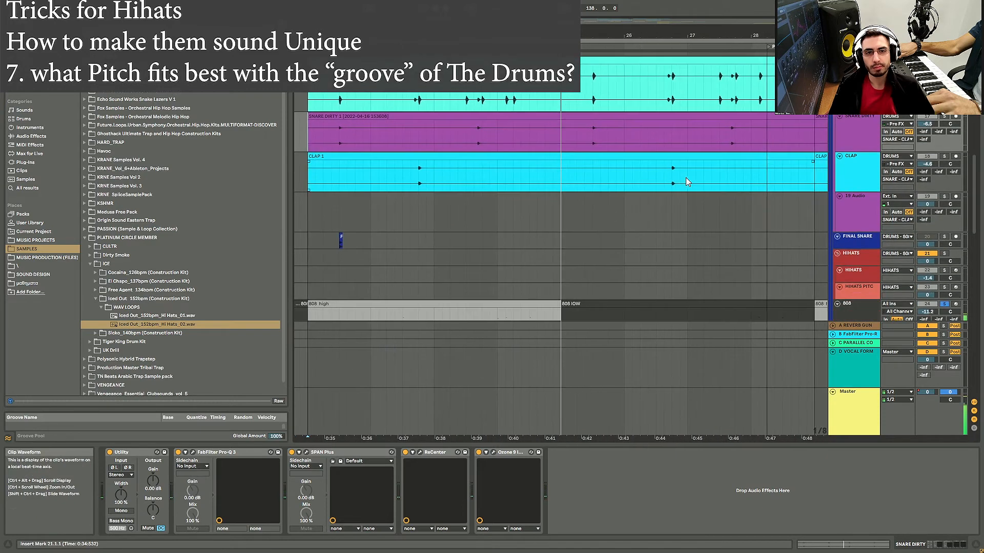
scroll(686, 179, "down", 2)
Step: Select the 808 track and replay the verse from bar 21 with its device chain in view
left_click(856, 255)
scroll(748, 244, "down", 4)
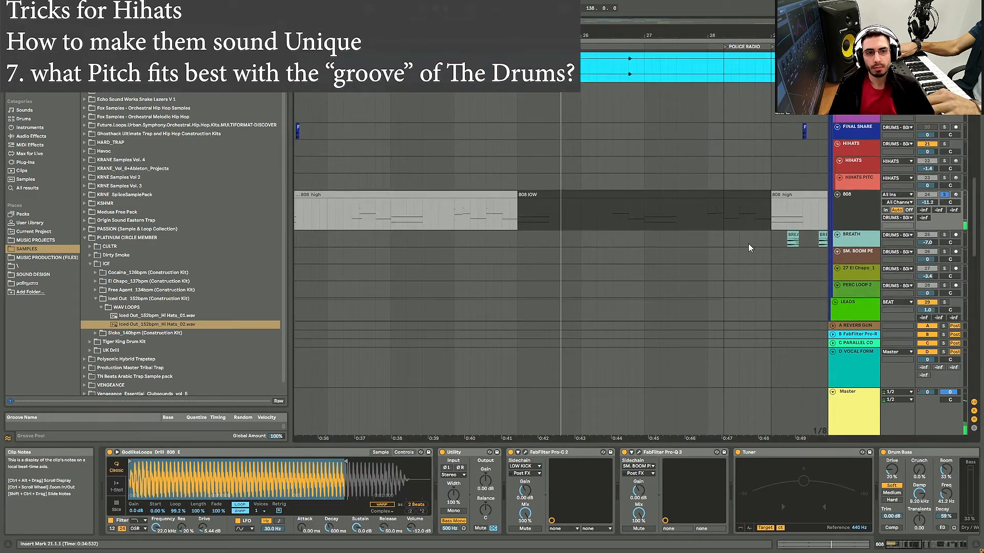
scroll(805, 195, "up", 5)
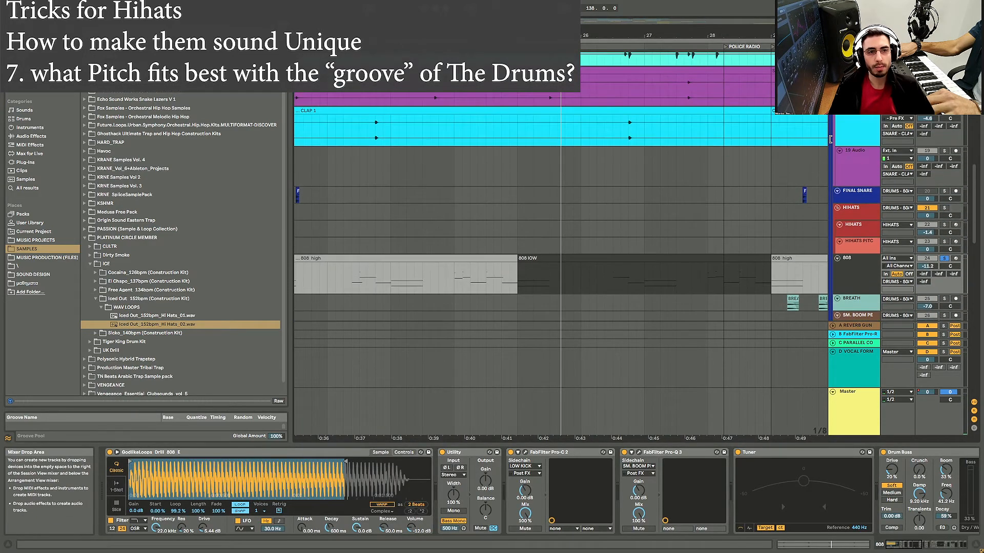
scroll(578, 207, "down", 4)
key("space")
key("space")
scroll(446, 193, "up", 4)
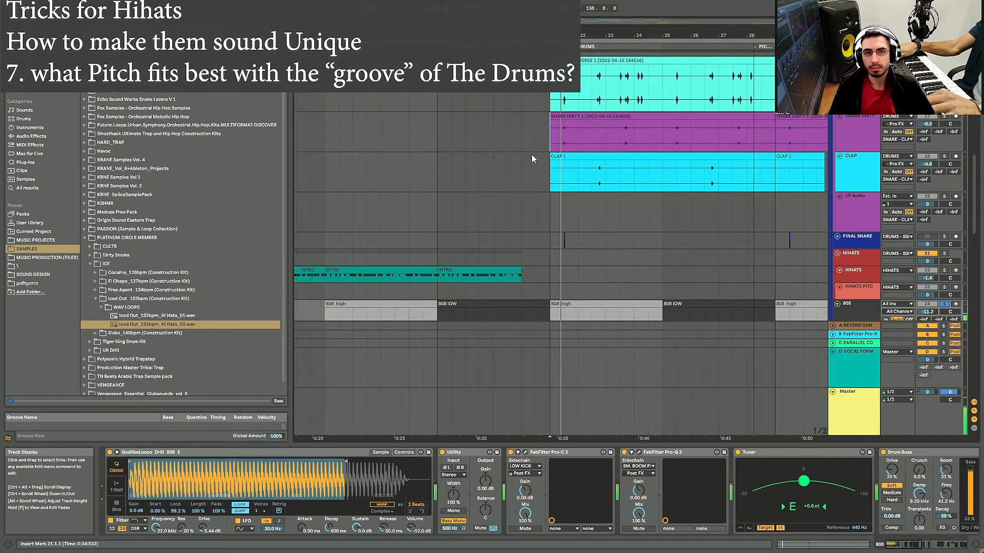
scroll(695, 177, "down", 4)
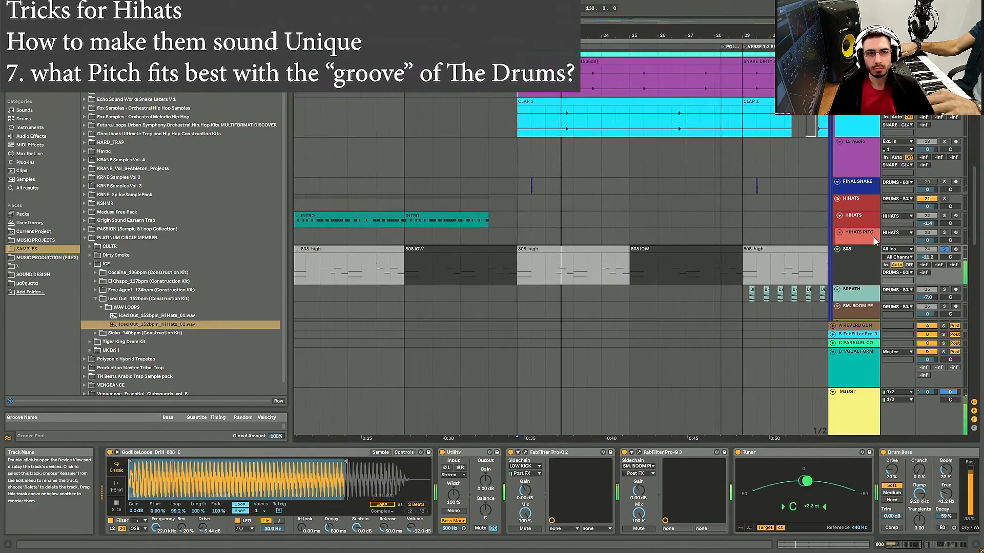
Step: Play the HIHATS clip with the drums and 808 from bar 21, and move the clip to the HATS PITCED track
scroll(669, 216, "down", 5)
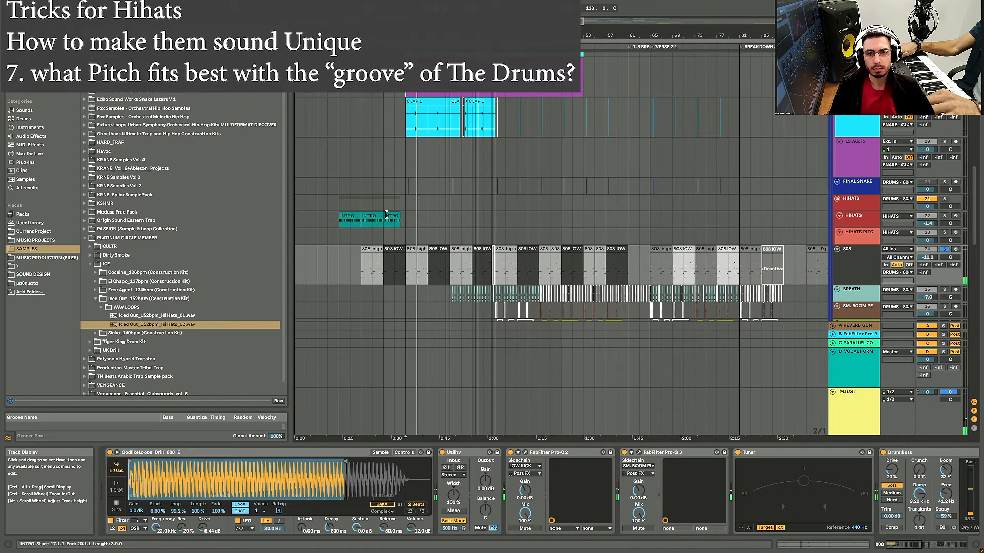
scroll(387, 215, "up", 3)
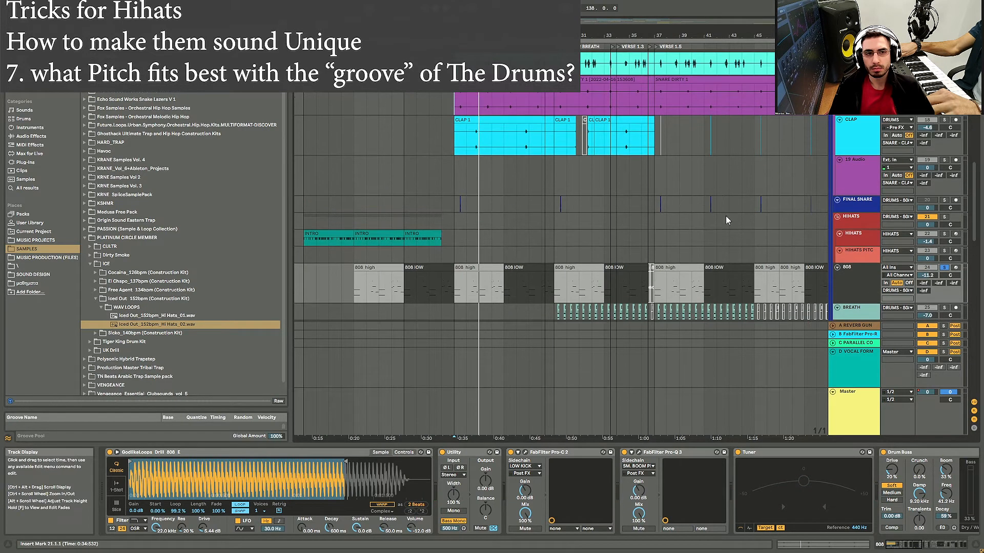
scroll(609, 190, "up", 7)
scroll(609, 175, "up", 10)
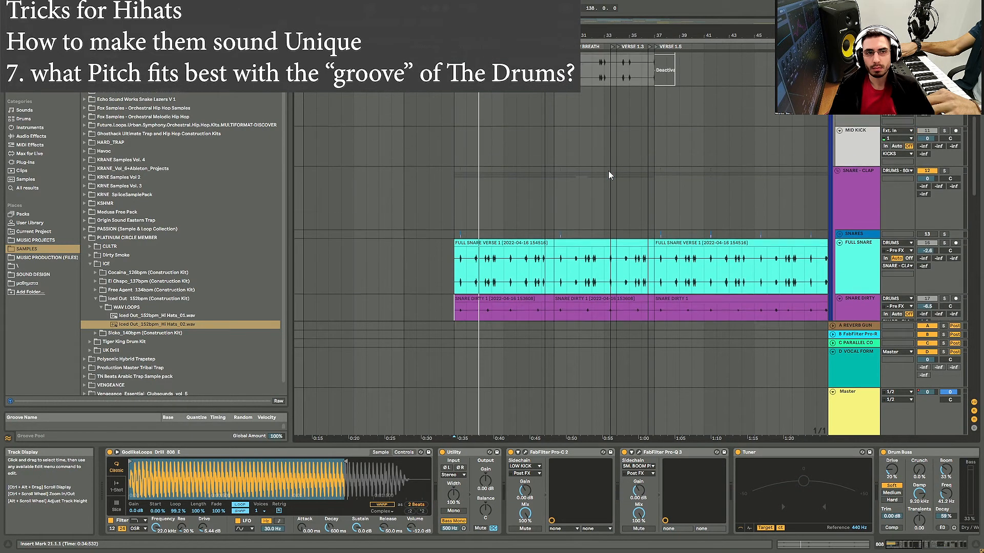
scroll(607, 174, "up", 4)
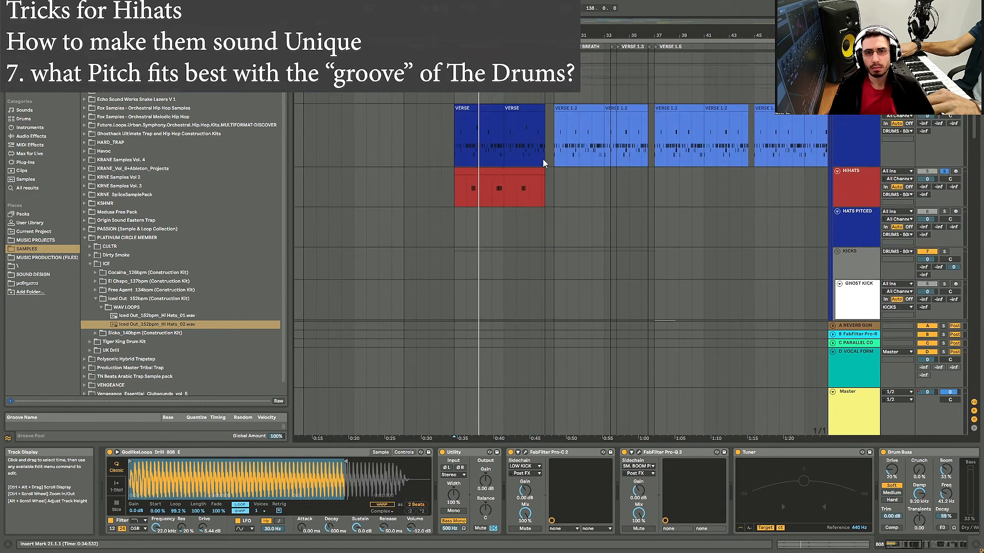
scroll(453, 174, "up", 3)
scroll(483, 196, "down", 1)
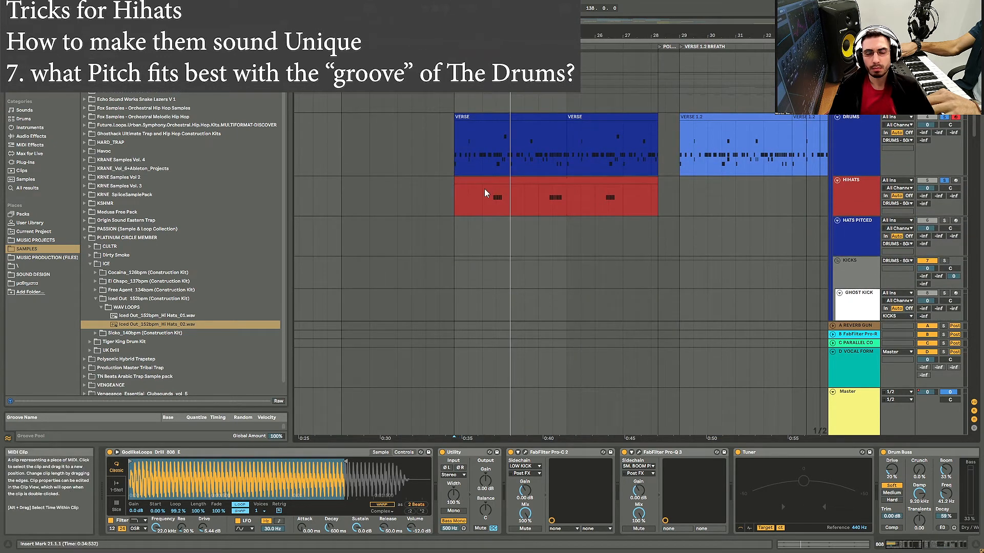
left_click(459, 194)
key("space")
scroll(558, 207, "up", 3)
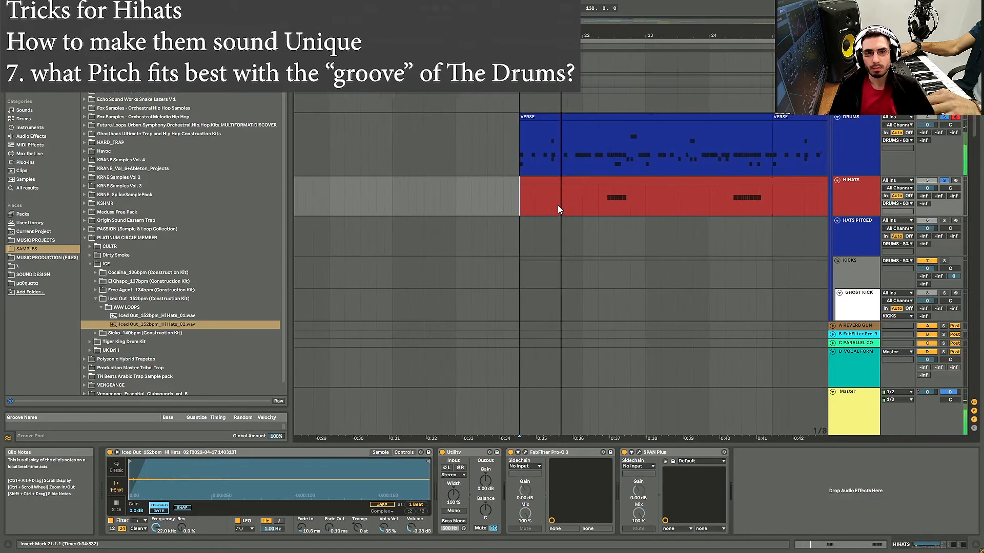
key("space")
left_click_drag(780, 181, 777, 238)
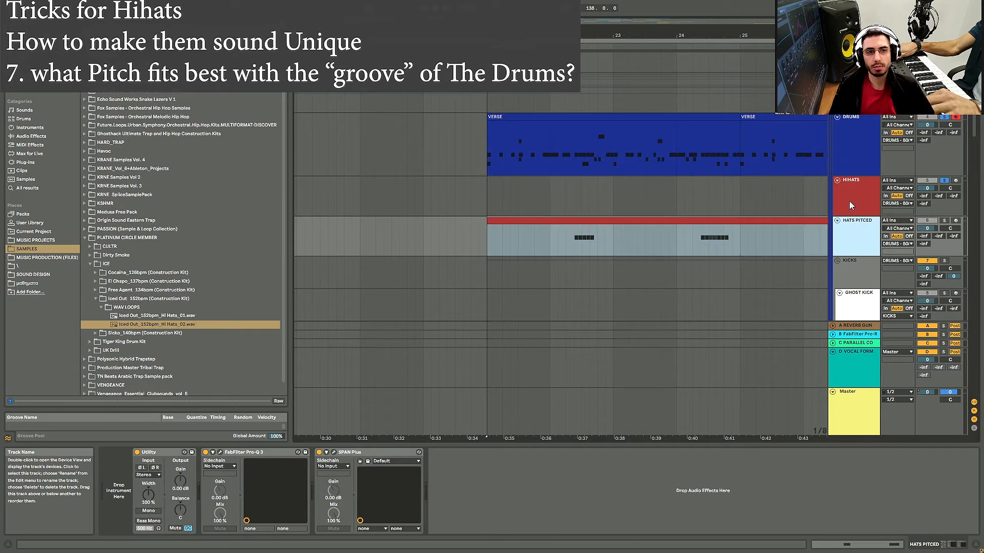
Step: Collapse the HIHATS track and play the verse from bar 21 to hear the HATS PITCED clip with the drums
left_click(849, 201)
left_click(834, 171)
left_click(836, 181)
key("space")
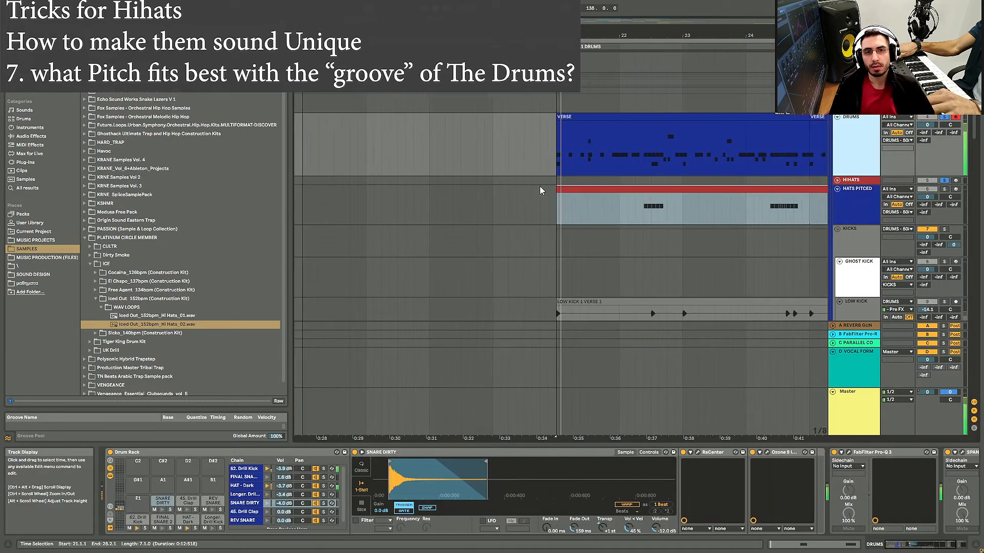
scroll(588, 195, "up", 5)
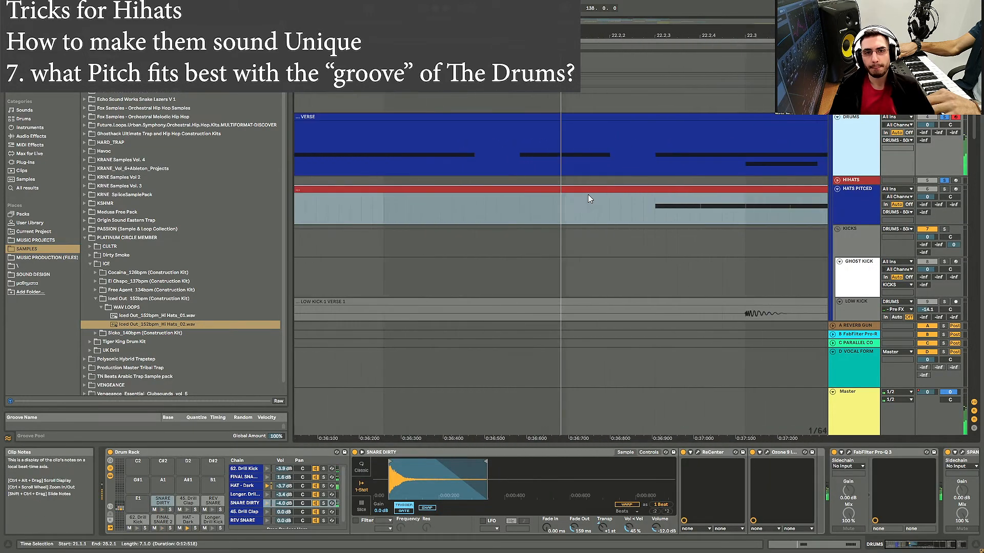
scroll(483, 210, "down", 4)
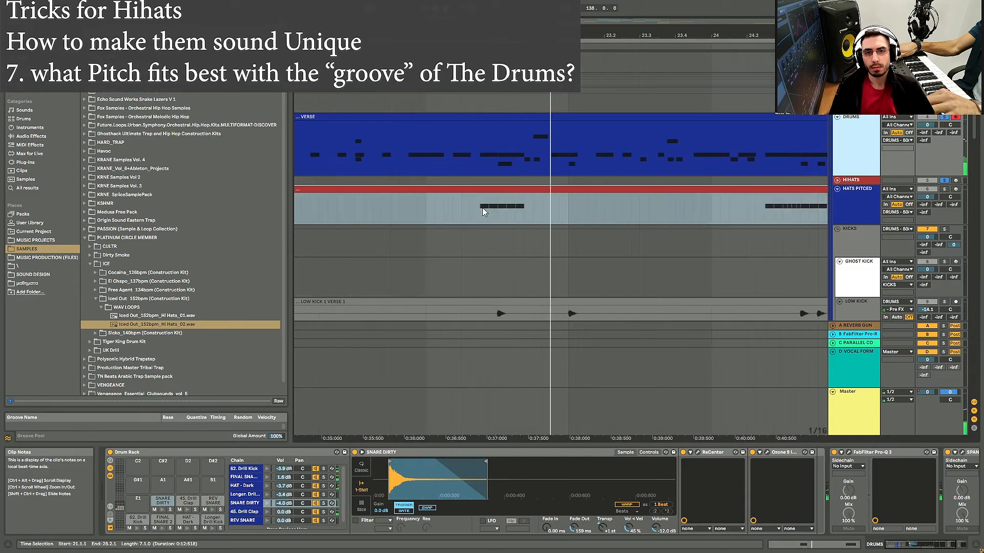
Step: Copy the Iced Out_152bpm_Hi Hats_02 sampler from the HIHATS track to the start of the HATS PITCED device chain
left_click(481, 207)
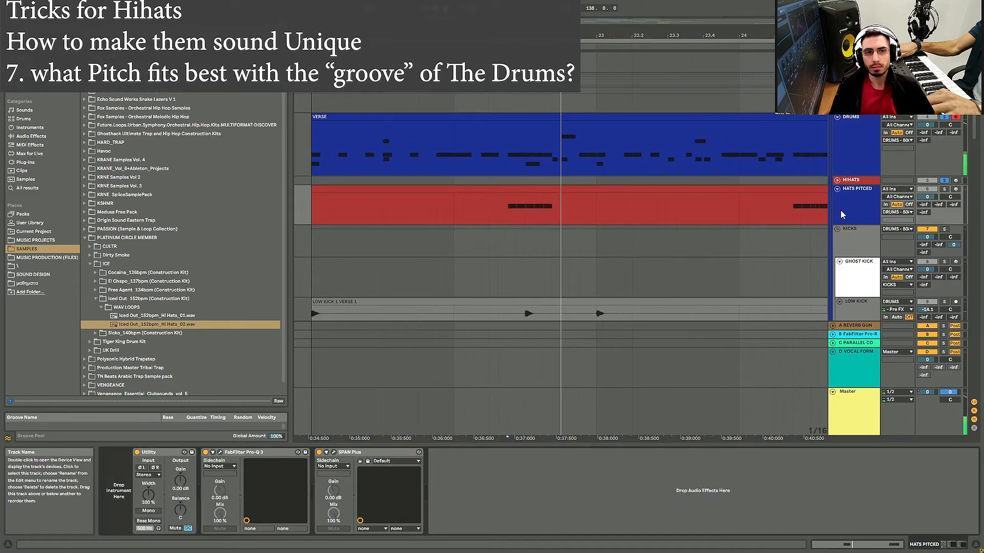
left_click(865, 180)
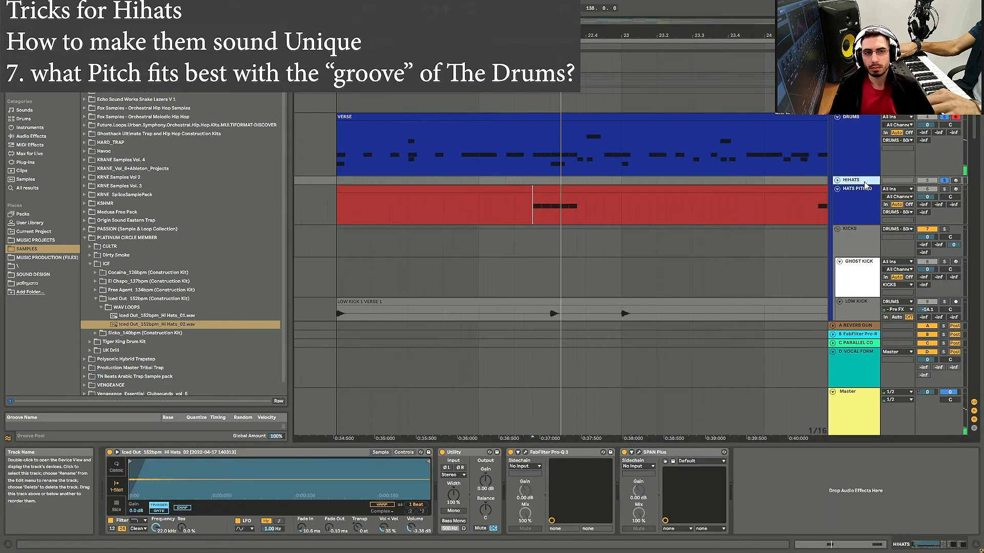
left_click(241, 451)
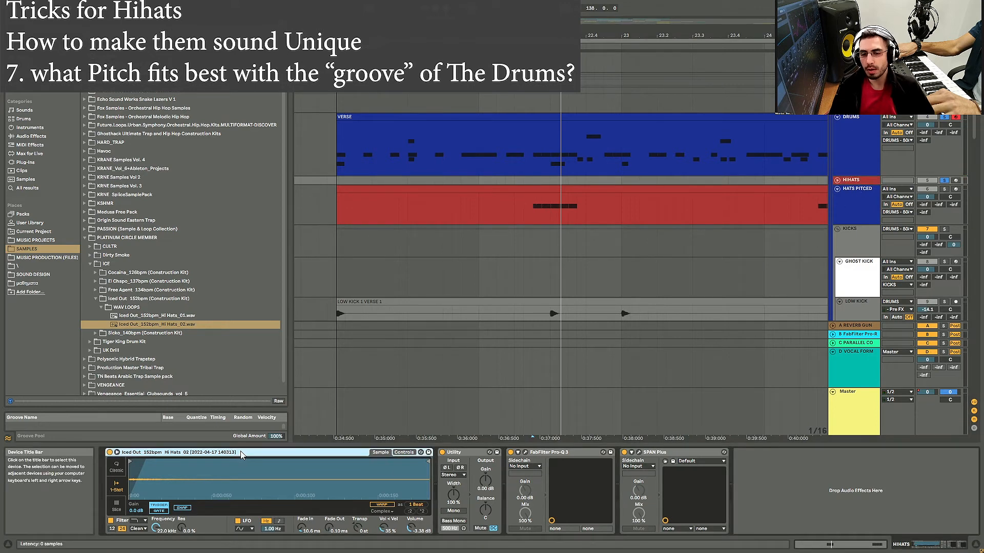
left_click(859, 203)
Step: Play the pitched hats from 22.2.2 and solo the HATS PITCED track to hear them with the drums, ending with its verse clip selected
key("space")
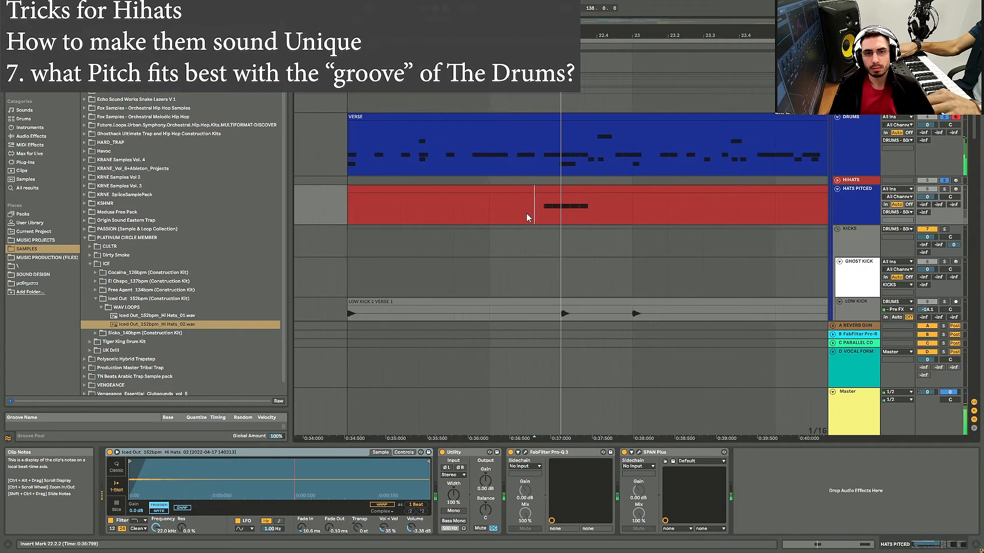
left_click(944, 189)
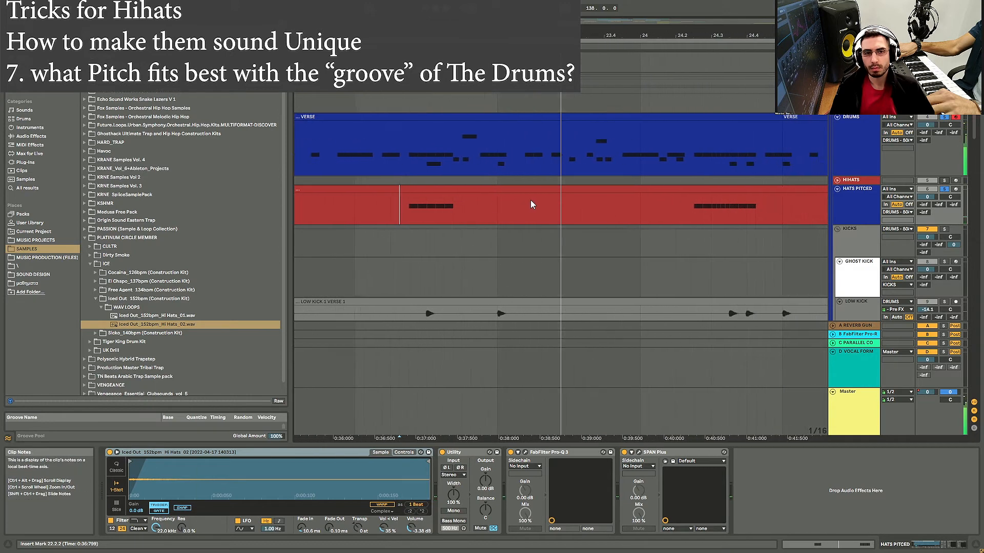
scroll(533, 199, "down", 4)
left_click(563, 190)
key("space")
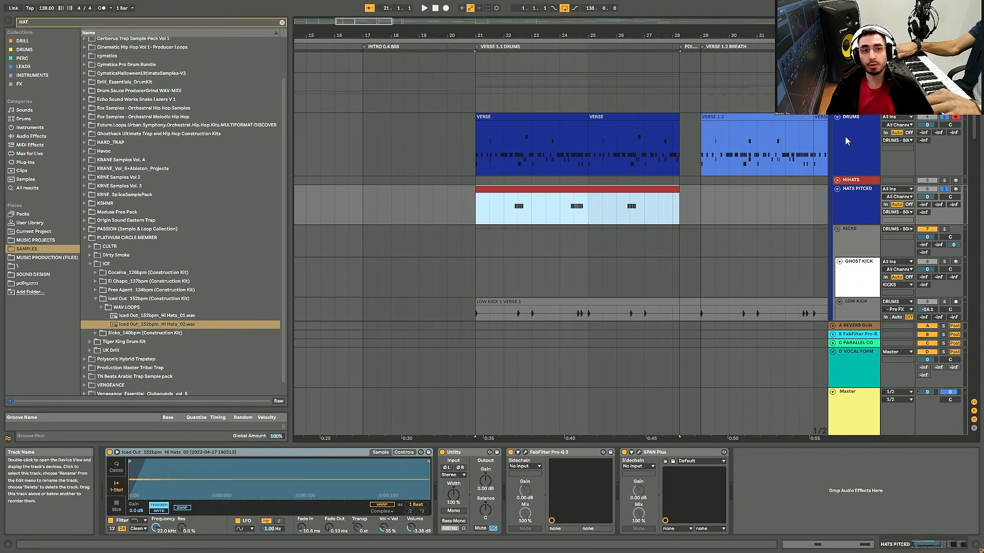
Step: Examine how the DRUMS track's patterns vary between the verse clips and compare them with the hi-hat and low kick clips
left_click(844, 136)
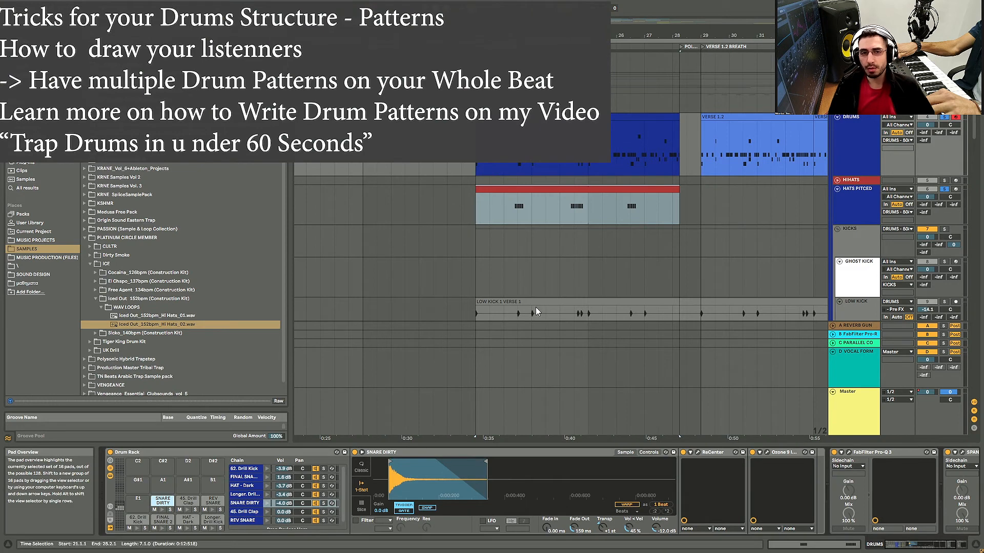
left_click(531, 205)
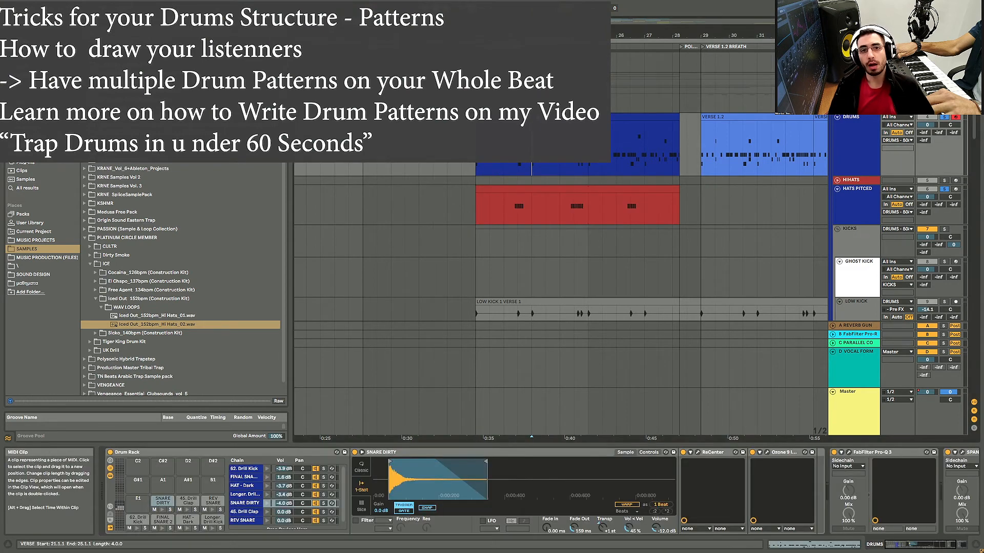
left_click(535, 117)
scroll(536, 148, "down", 5)
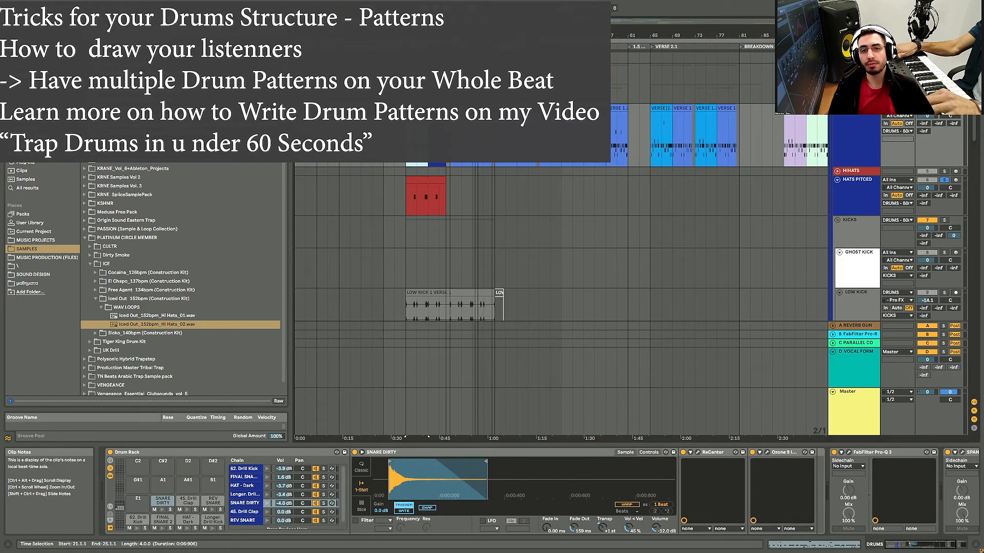
scroll(374, 133, "down", 3)
scroll(374, 133, "up", 6)
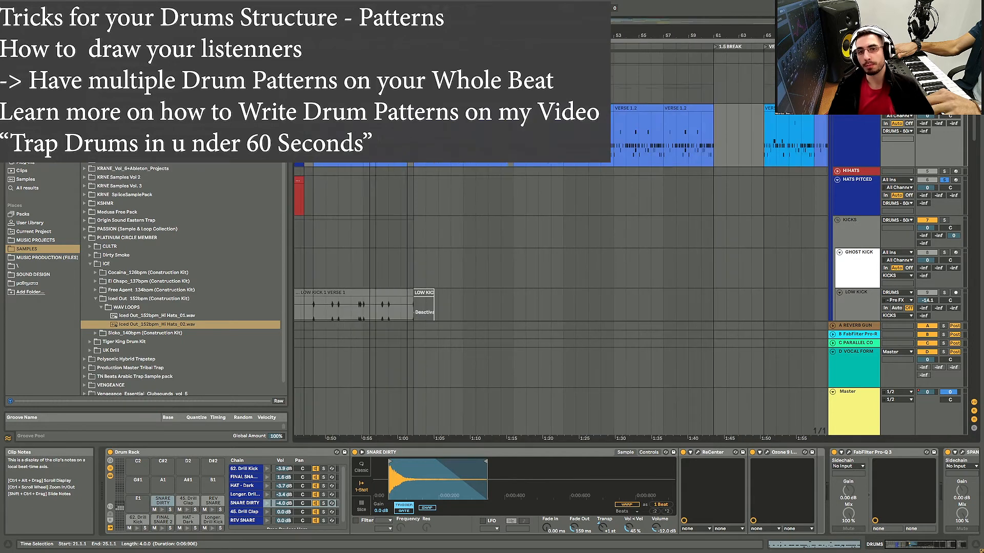
scroll(344, 438, "left", 5)
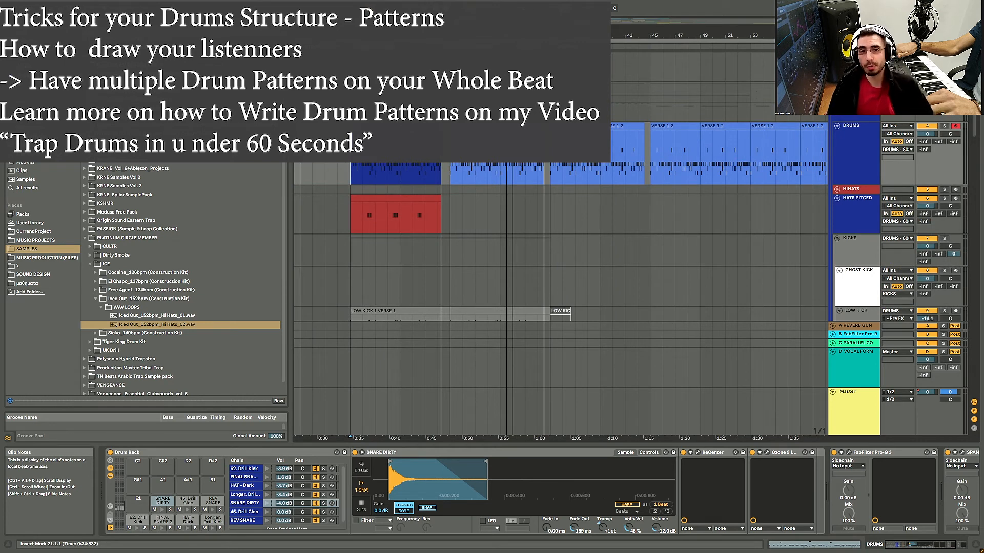
left_click(375, 126)
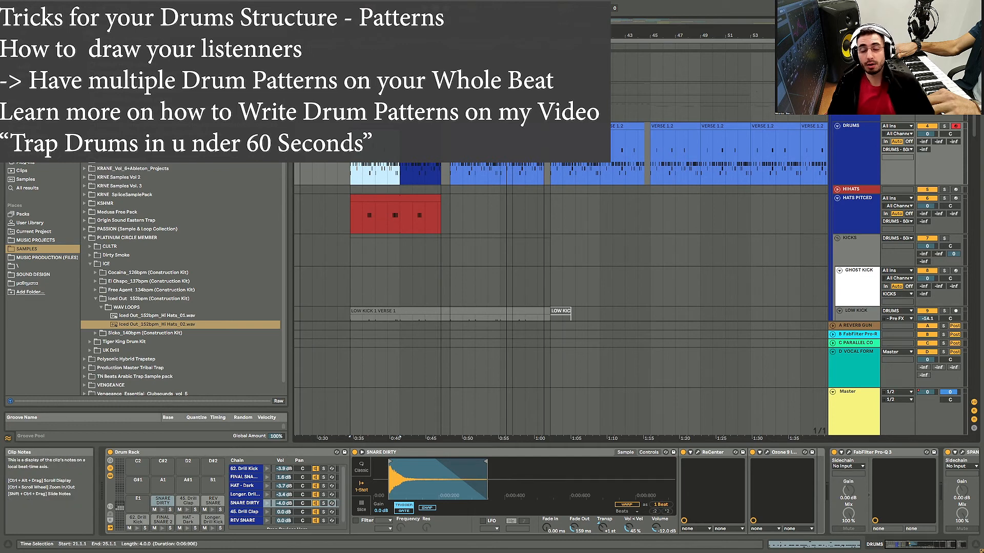
scroll(371, 185, "down", 3)
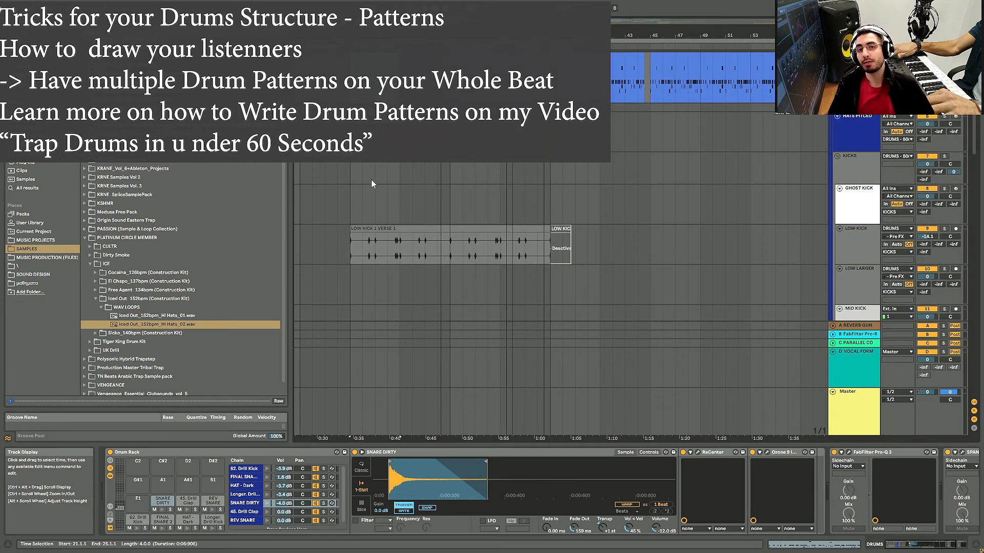
scroll(371, 179, "up", 2)
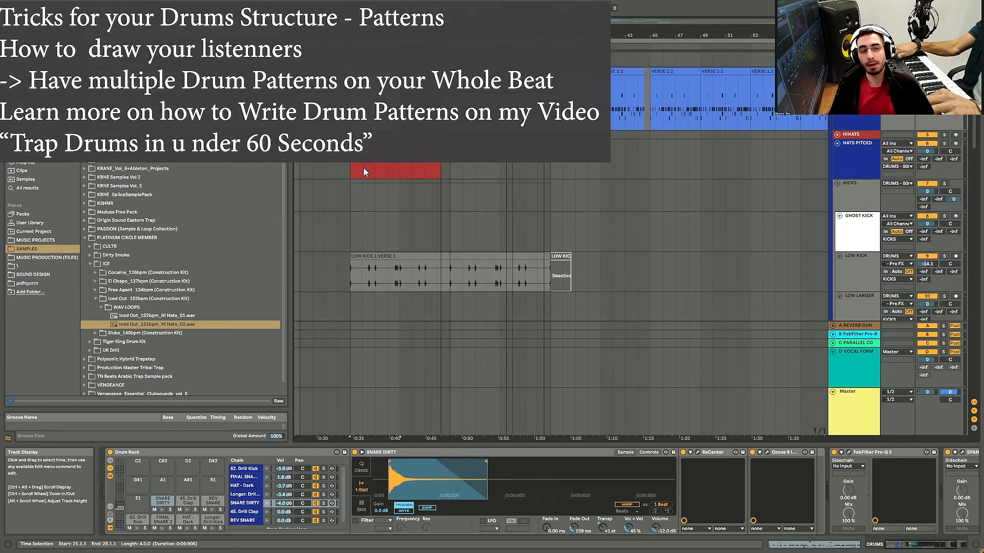
scroll(365, 165, "down", 1)
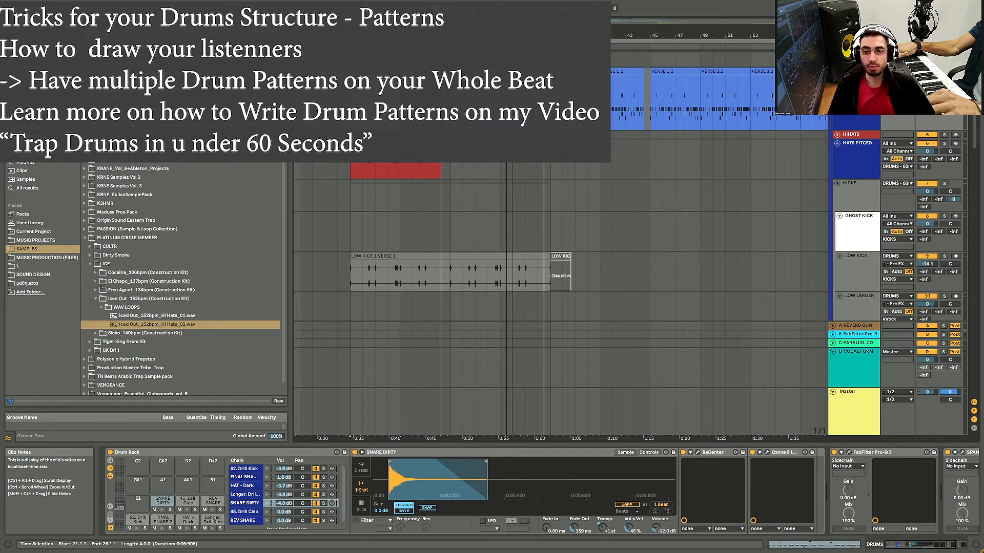
scroll(357, 169, "down", 2)
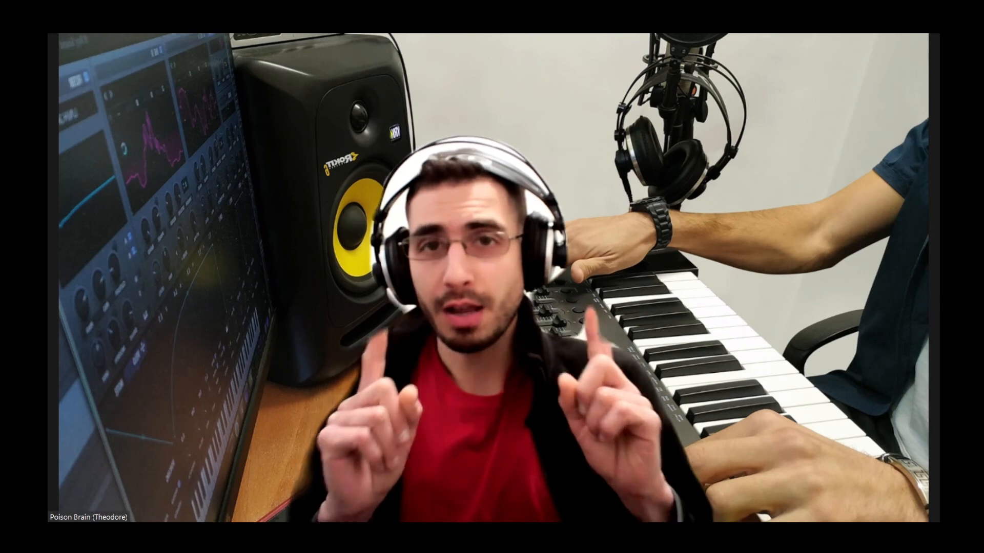
left_click(351, 83)
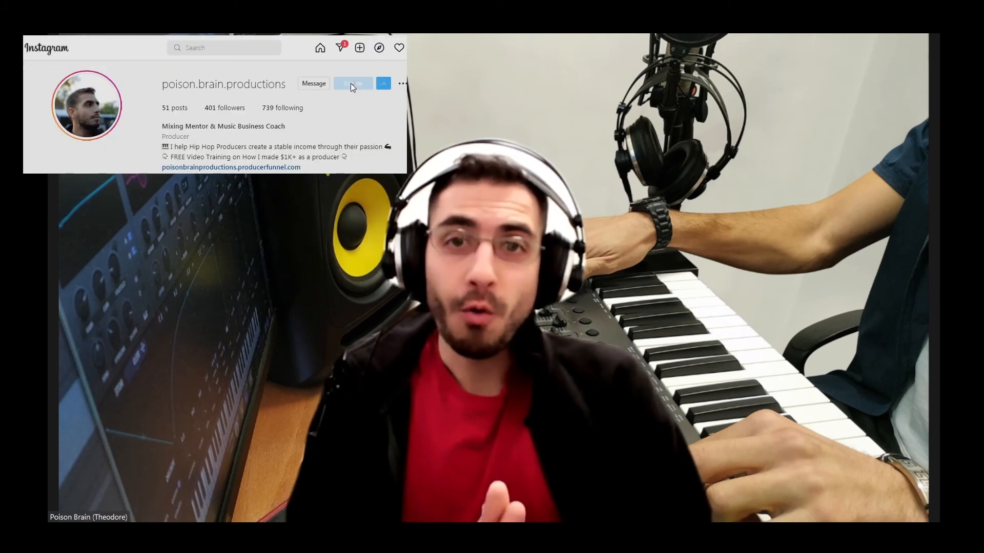